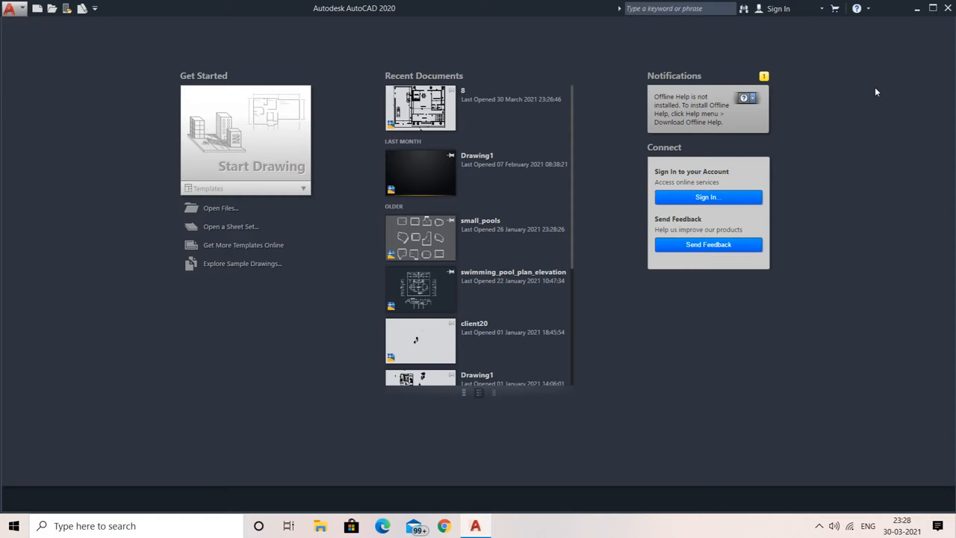
# - Maximize the program window and create a new drawing from the acad template
pyautogui.click(933, 8)
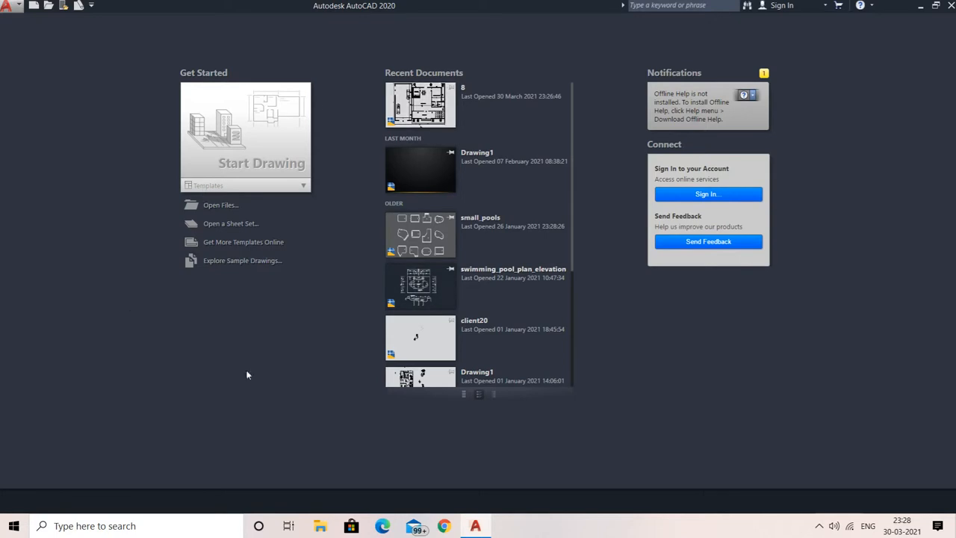
pyautogui.click(13, 6)
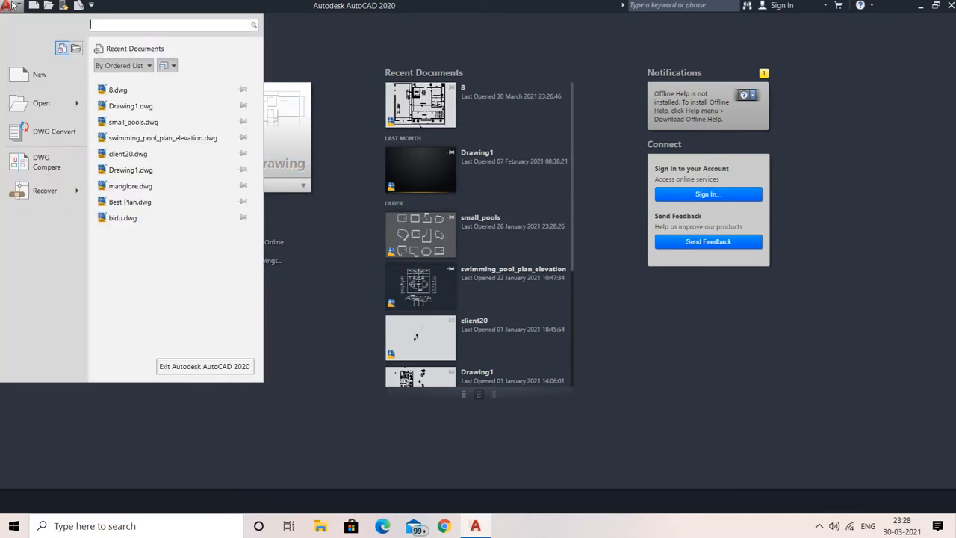
pyautogui.click(13, 6)
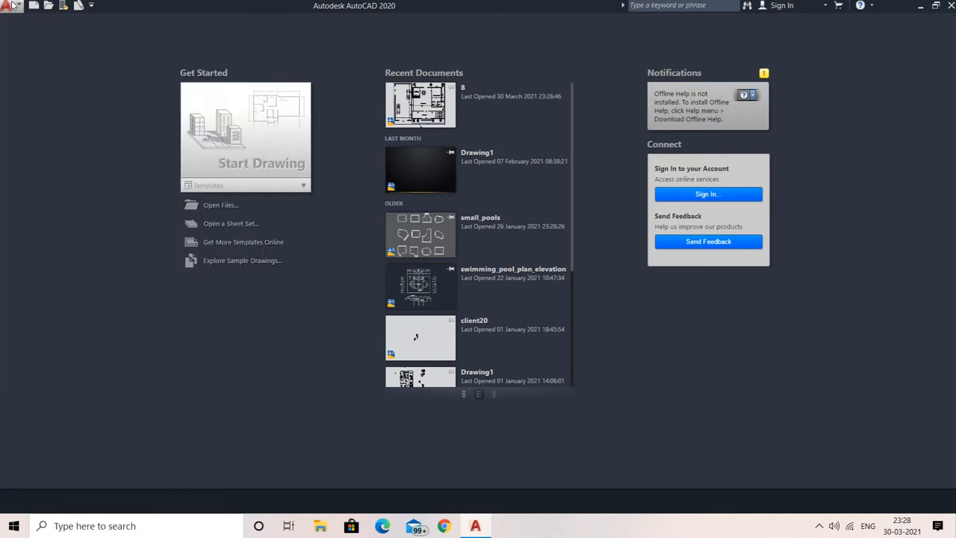
pyautogui.click(12, 6)
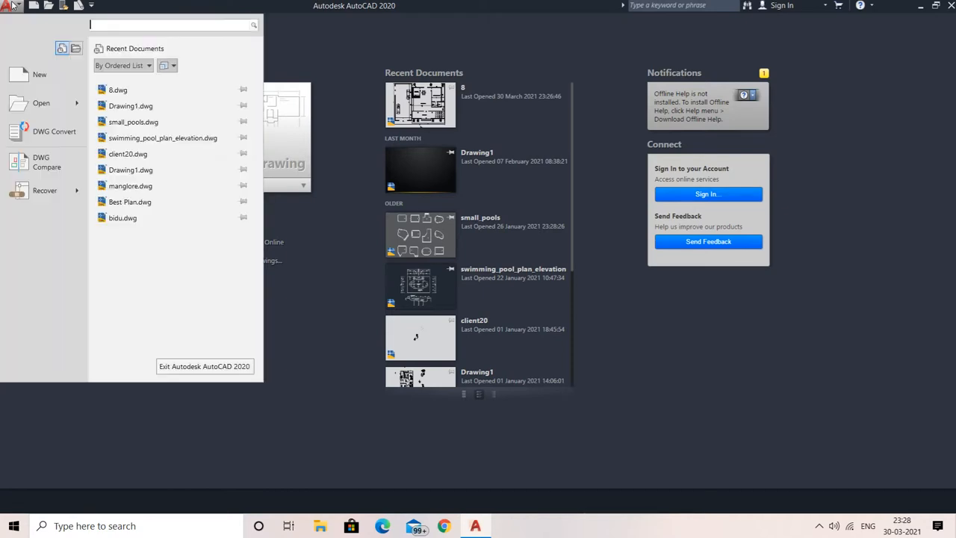
pyautogui.click(42, 74)
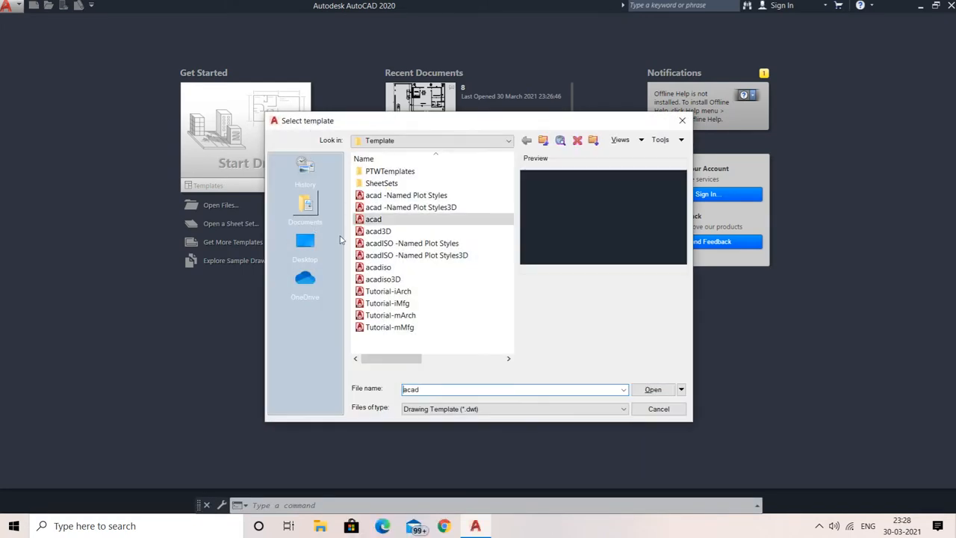
pyautogui.click(654, 388)
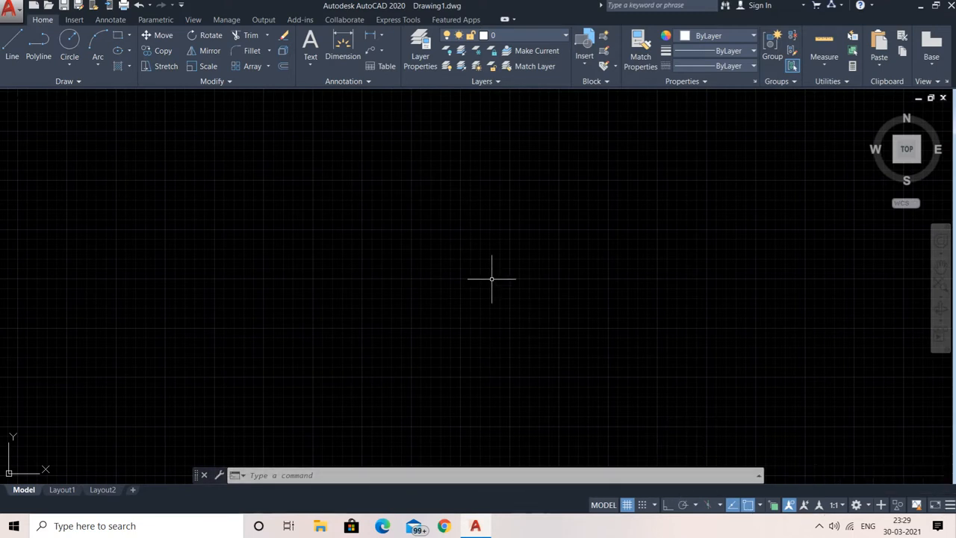
# - Draw a single, slightly rising, nearly horizontal line across the middle of the drawing area
pyautogui.write('L')
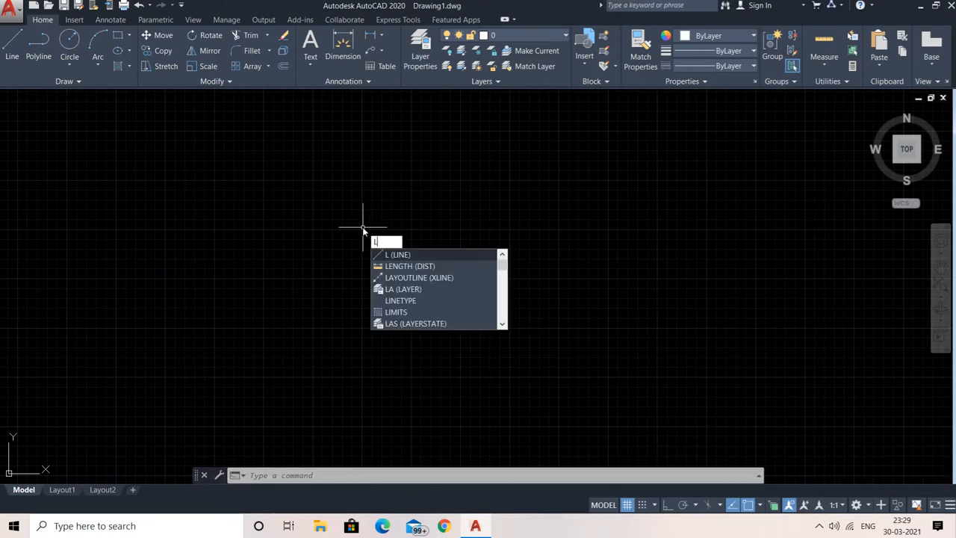
pyautogui.press('Return')
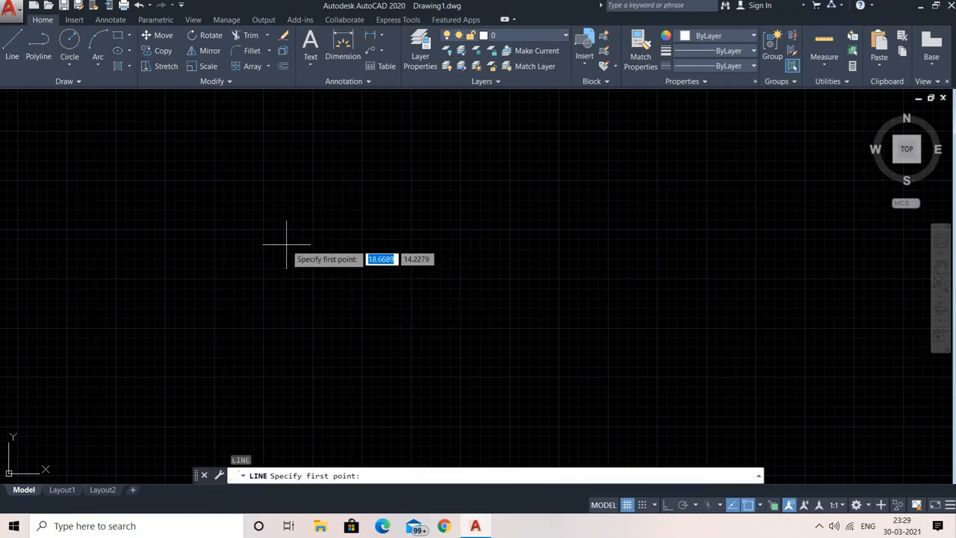
pyautogui.click(286, 244)
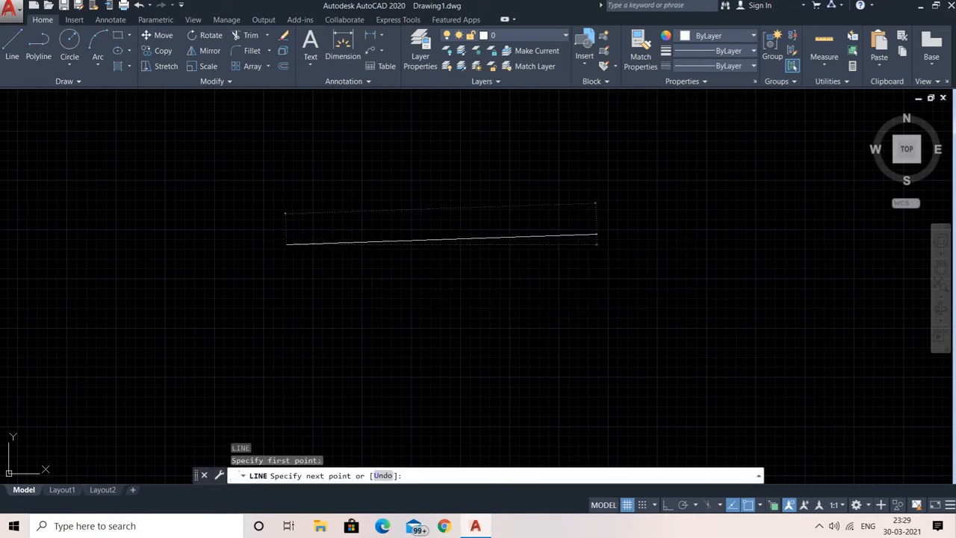
pyautogui.click(596, 235)
pyautogui.press('Escape')
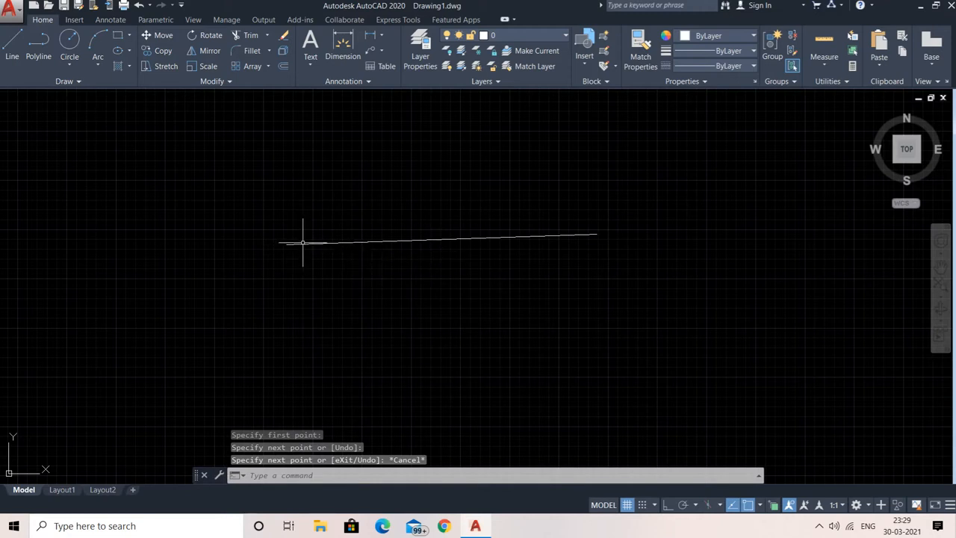
pyautogui.write('l')
pyautogui.press('Return')
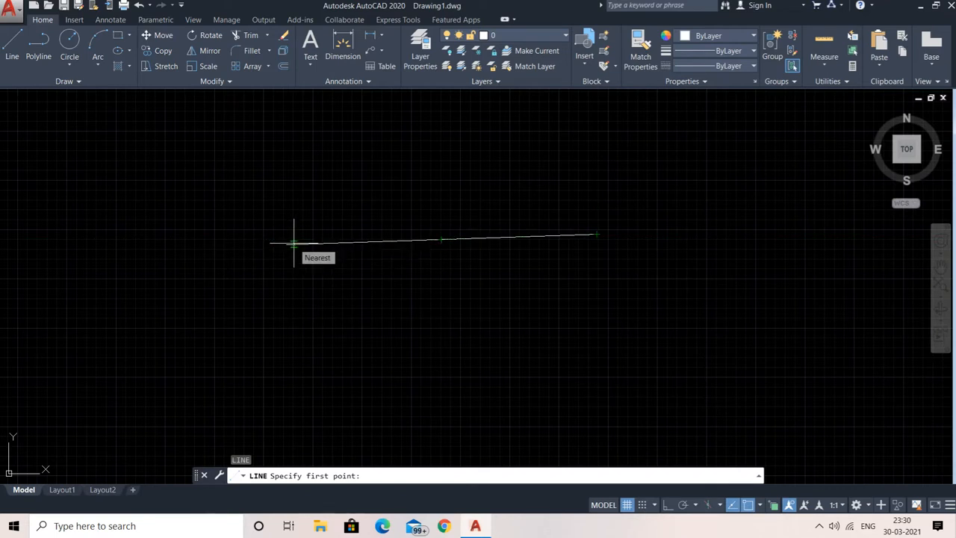
pyautogui.press('Escape')
pyautogui.press('Escape')
pyautogui.press('Escape')
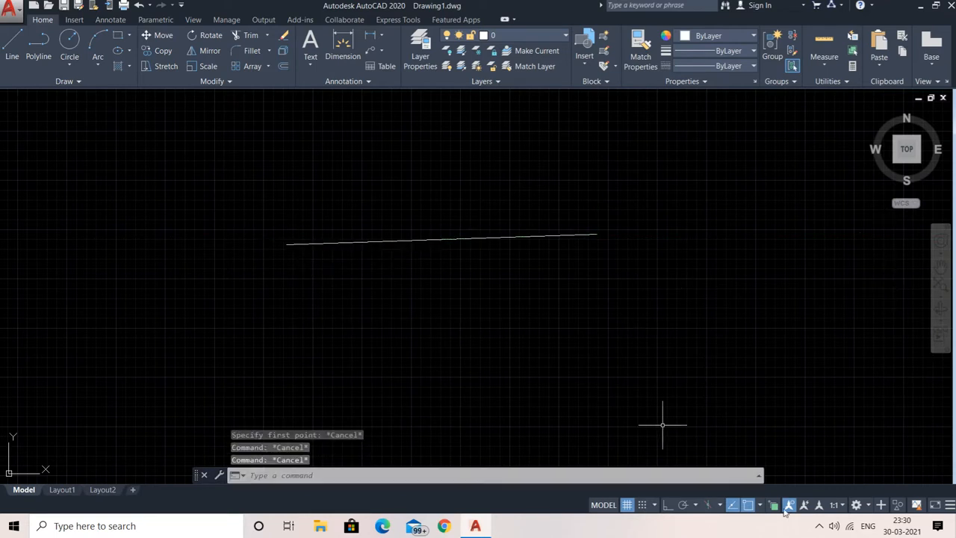
# - Switch the Endpoint and Midpoint object snaps off and back on, leaving all snap modes enabled
pyautogui.click(721, 507)
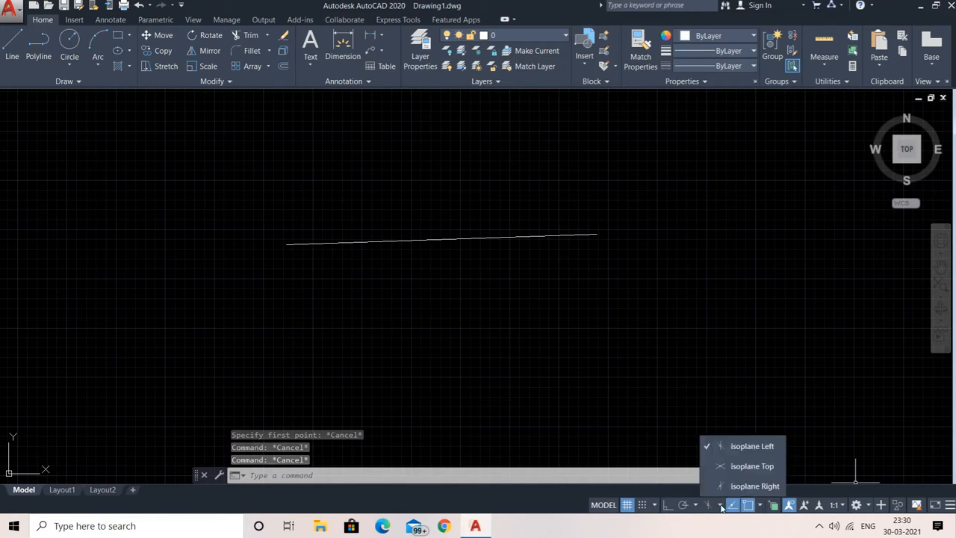
pyautogui.click(761, 506)
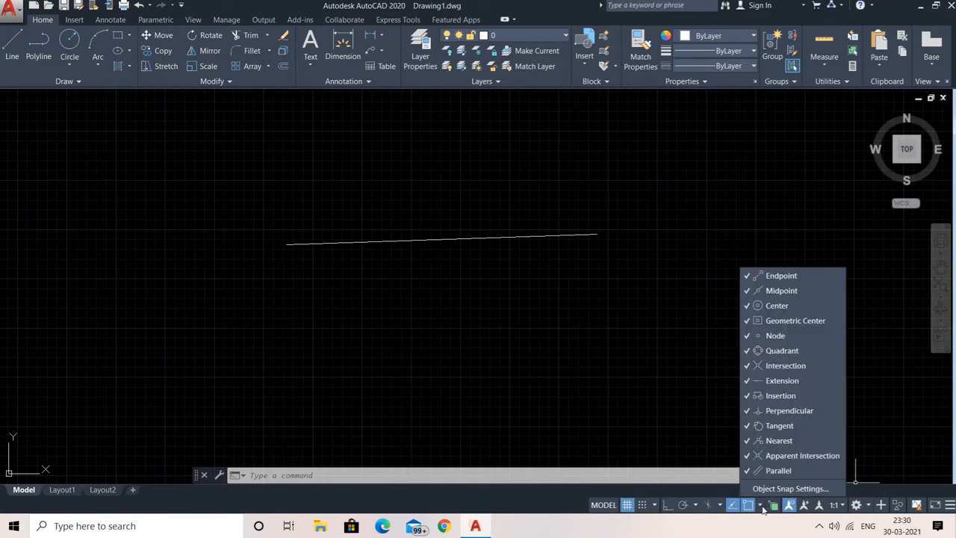
pyautogui.click(750, 281)
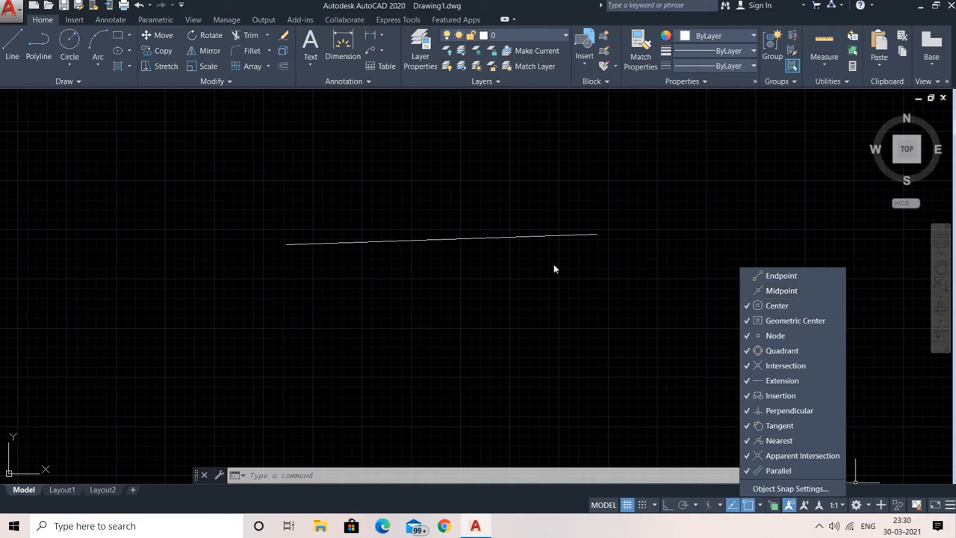
pyautogui.click(779, 290)
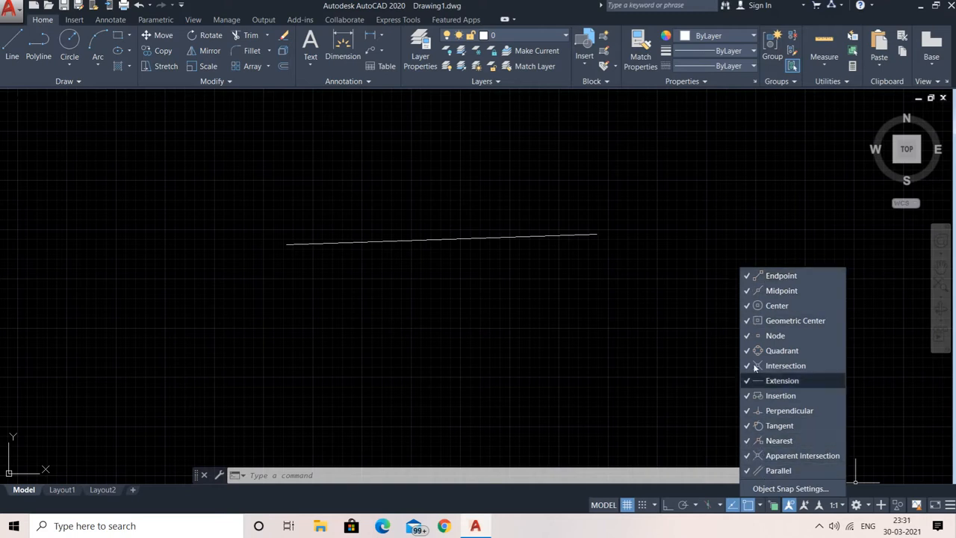
pyautogui.click(666, 237)
pyautogui.press('Escape')
pyautogui.press('Escape')
pyautogui.press('Escape')
# - Select the line with a crossing window and clear it, then make a second crossing window beside the line's right end
pyautogui.click(666, 238)
pyautogui.click(344, 304)
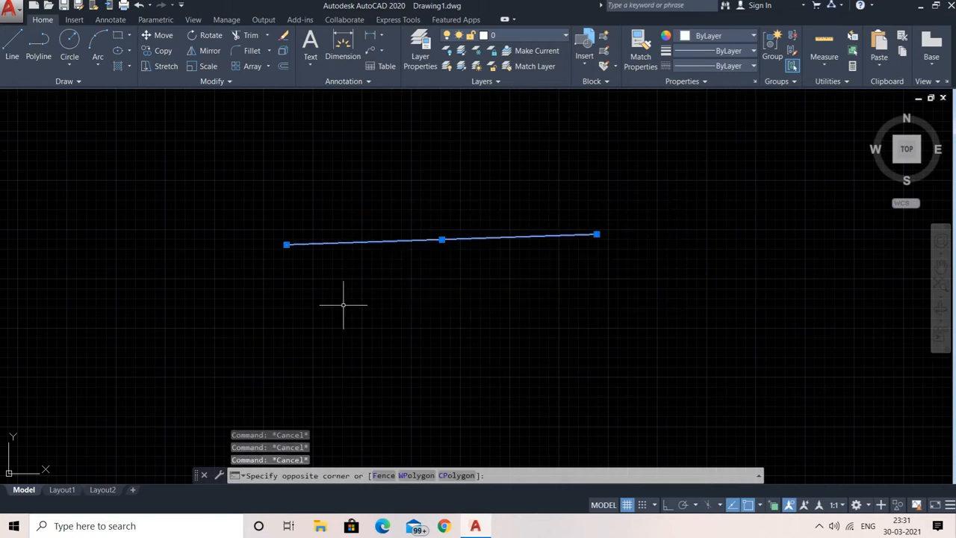
pyautogui.press('Escape')
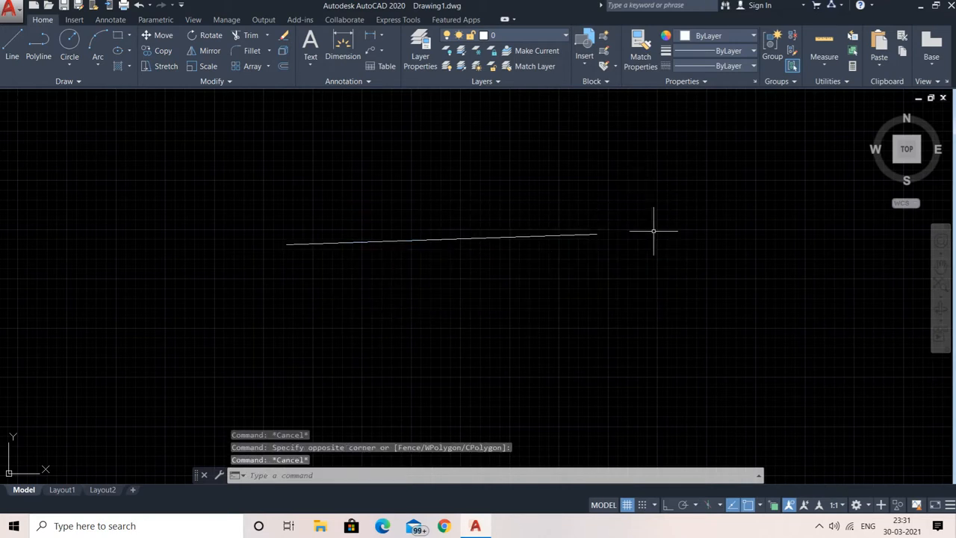
pyautogui.click(740, 165)
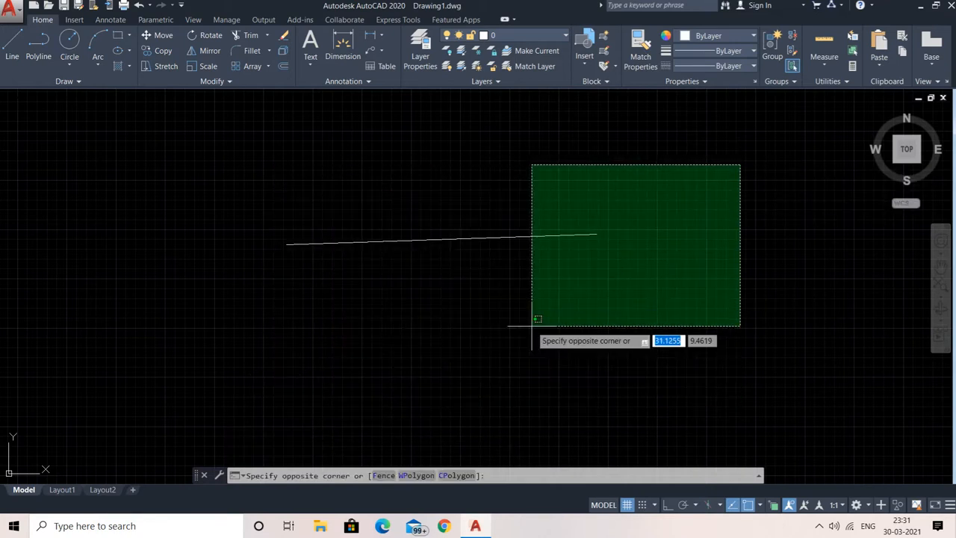
pyautogui.click(609, 299)
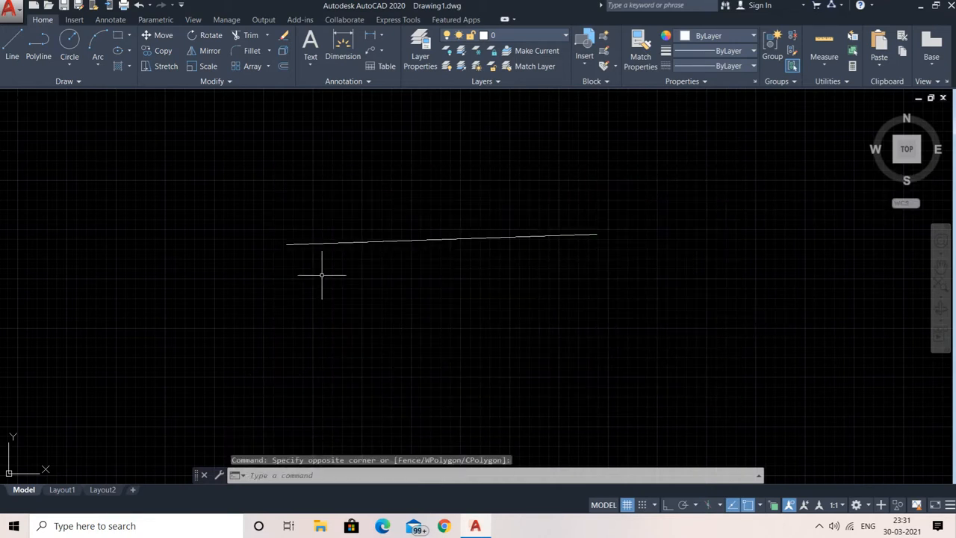
# - Select the line twice with an enclosing window drawn from left to right, clearing the selection each time
pyautogui.click(180, 181)
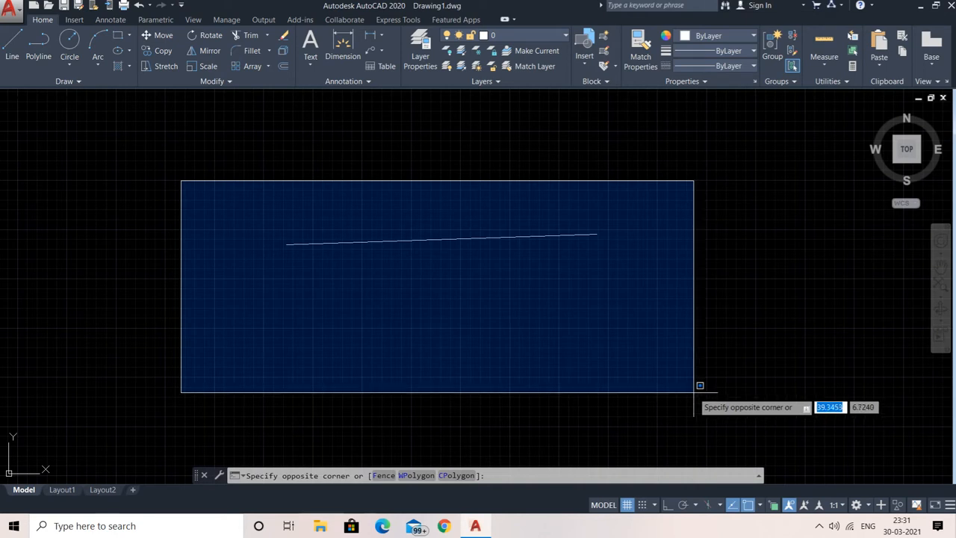
pyautogui.click(684, 349)
pyautogui.press('Escape')
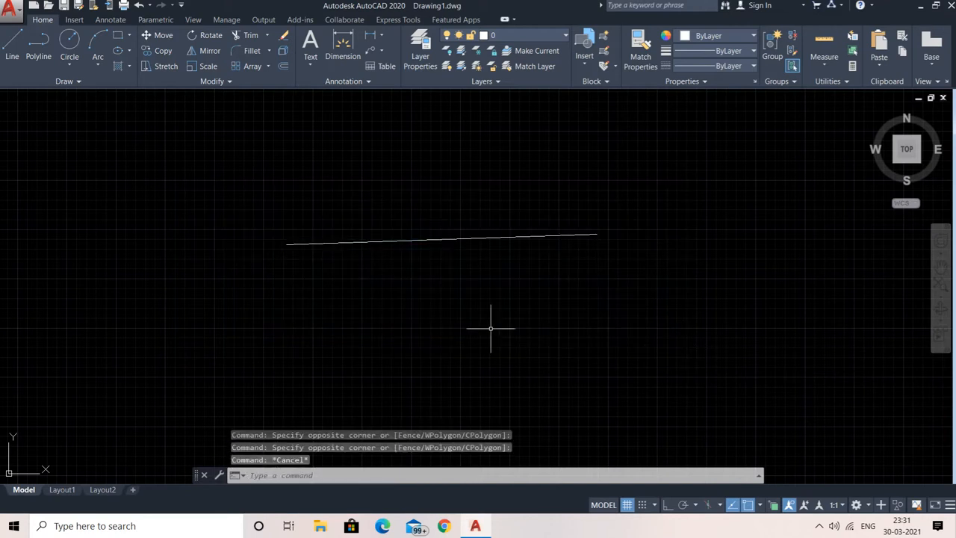
pyautogui.click(234, 184)
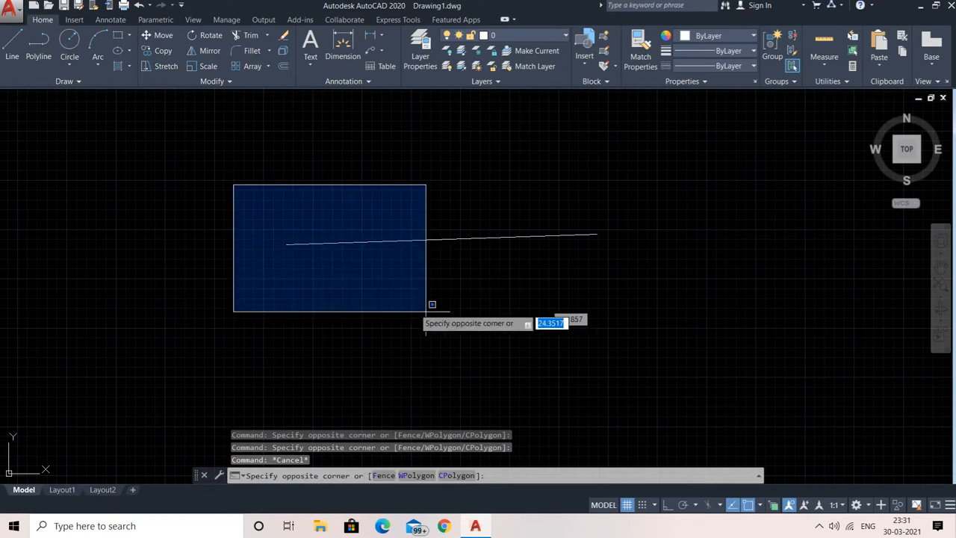
pyautogui.click(754, 368)
pyautogui.press('Escape')
# - Select the line twice with a crossing window drawn from right to left around it, clearing the selection each time
pyautogui.click(746, 176)
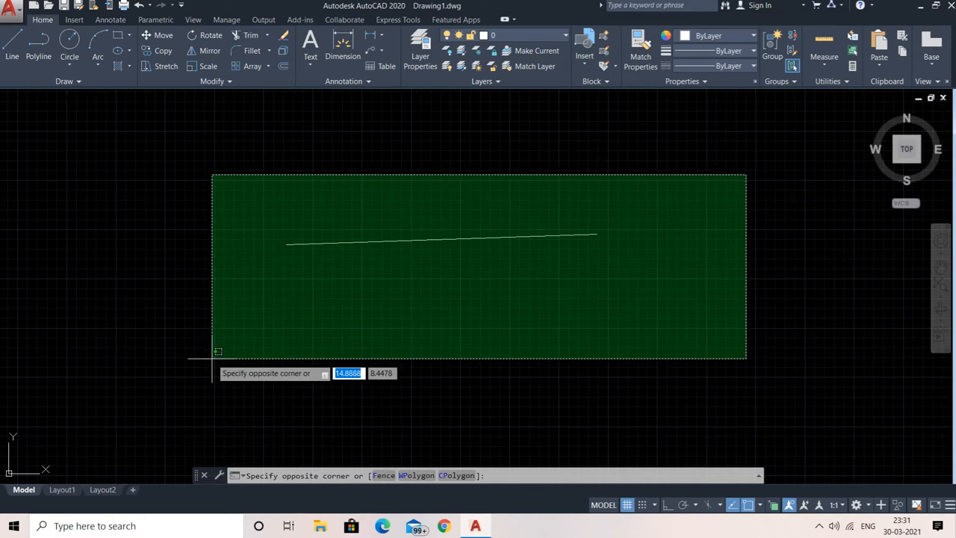
pyautogui.click(212, 358)
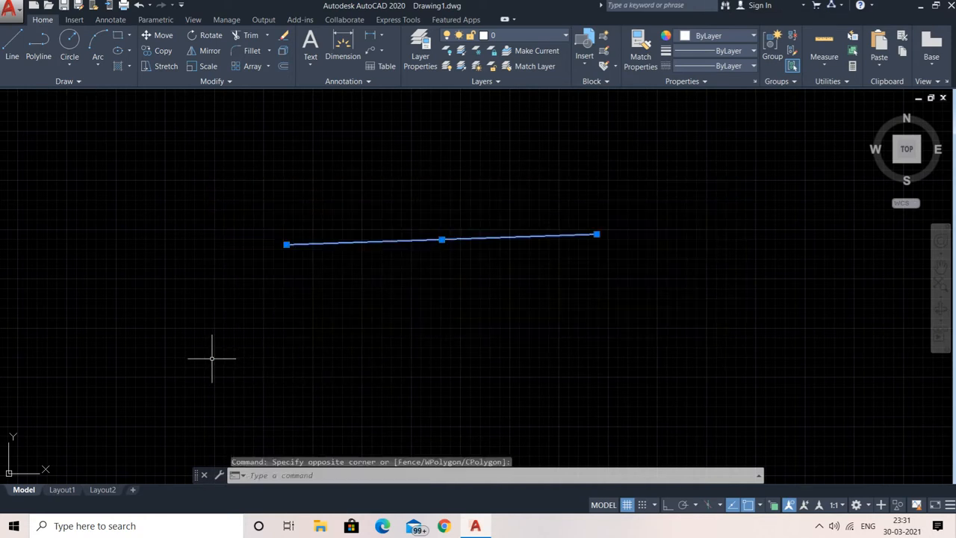
pyautogui.press('Escape')
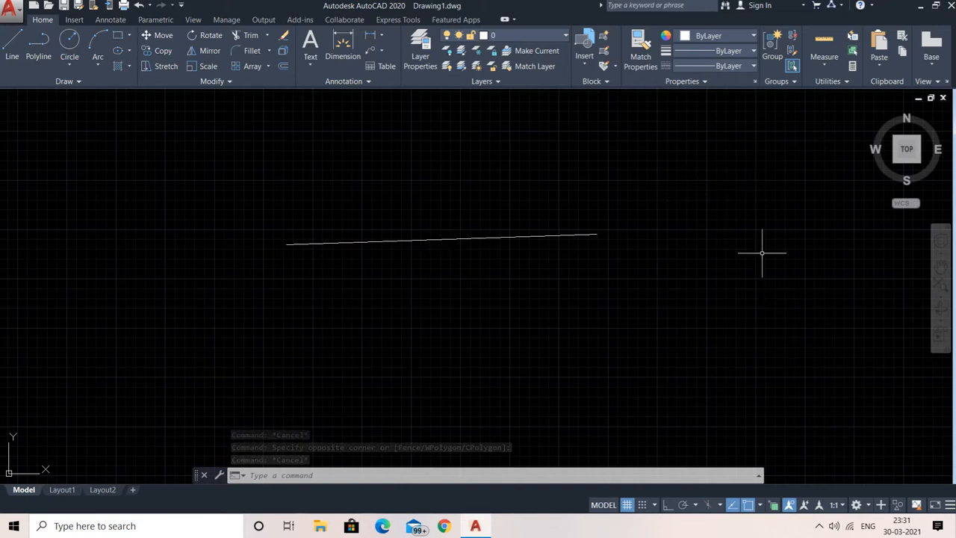
pyautogui.click(721, 213)
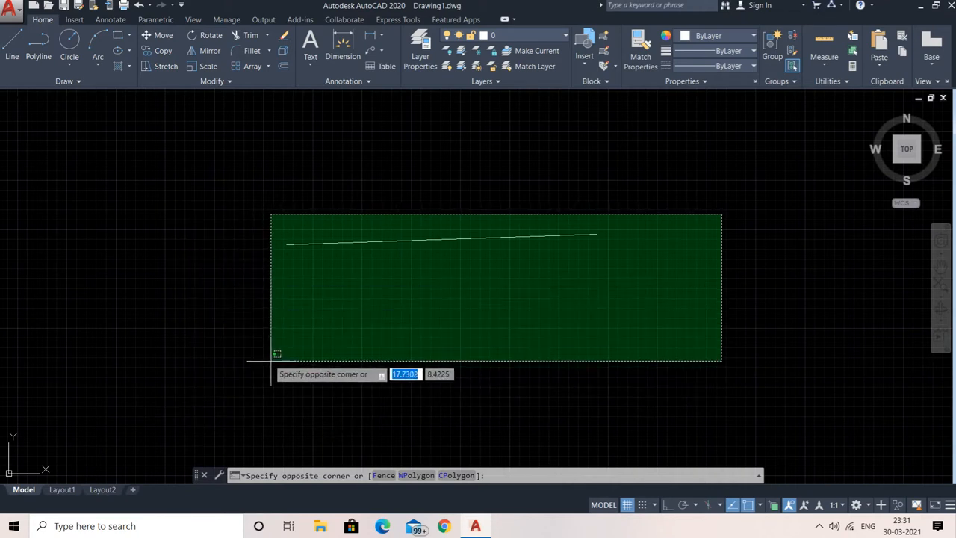
pyautogui.click(228, 365)
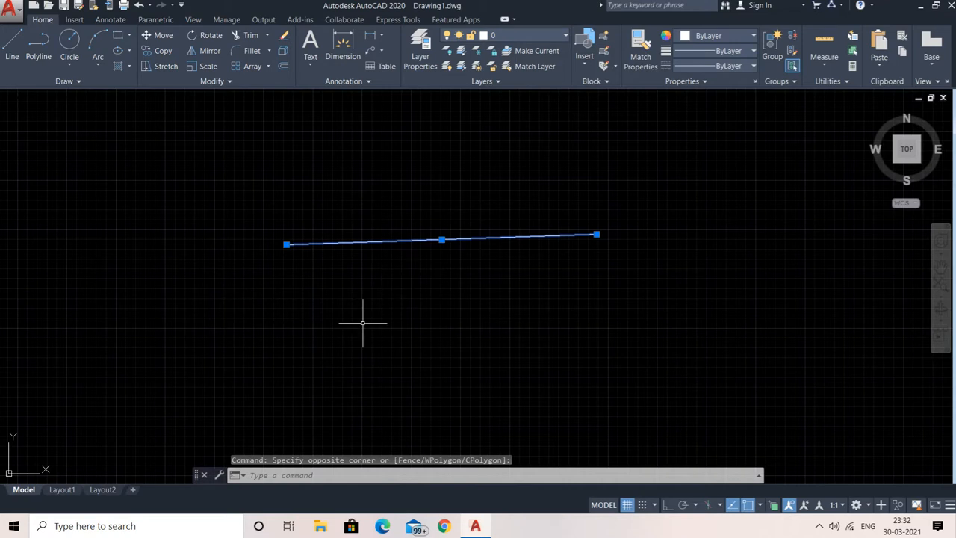
pyautogui.press('Escape')
# - Select the line with a crossing window over its middle part and erase it
pyautogui.click(572, 189)
pyautogui.click(395, 311)
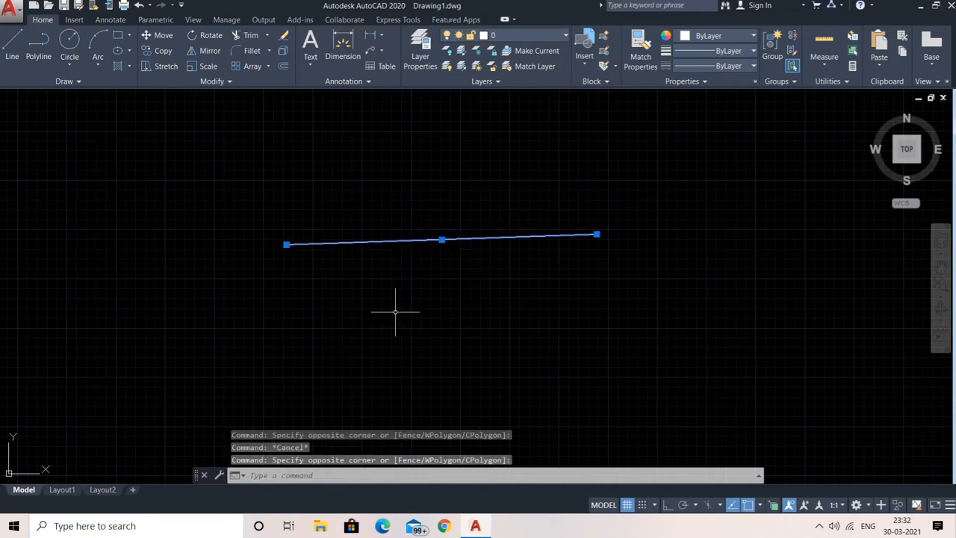
pyautogui.press('Delete')
pyautogui.write('L')
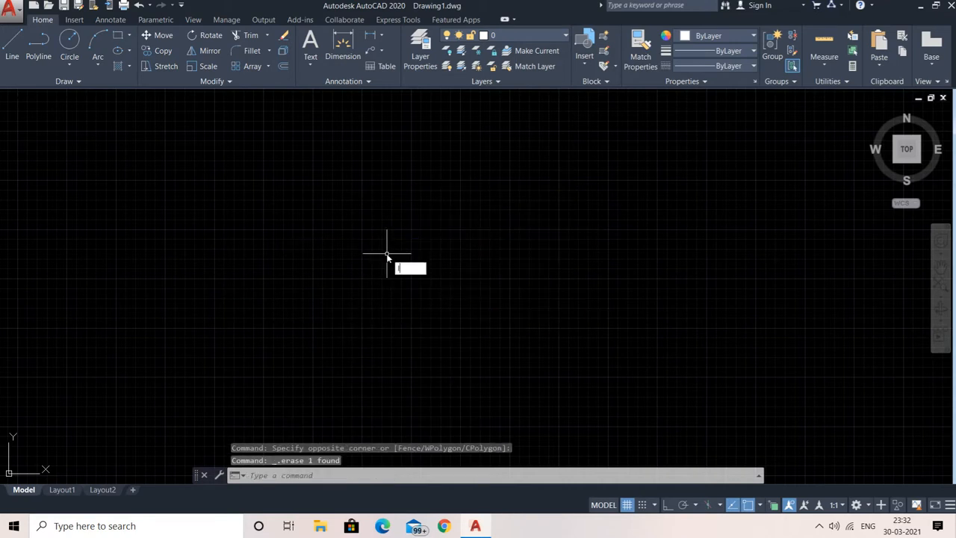
pyautogui.press('Return')
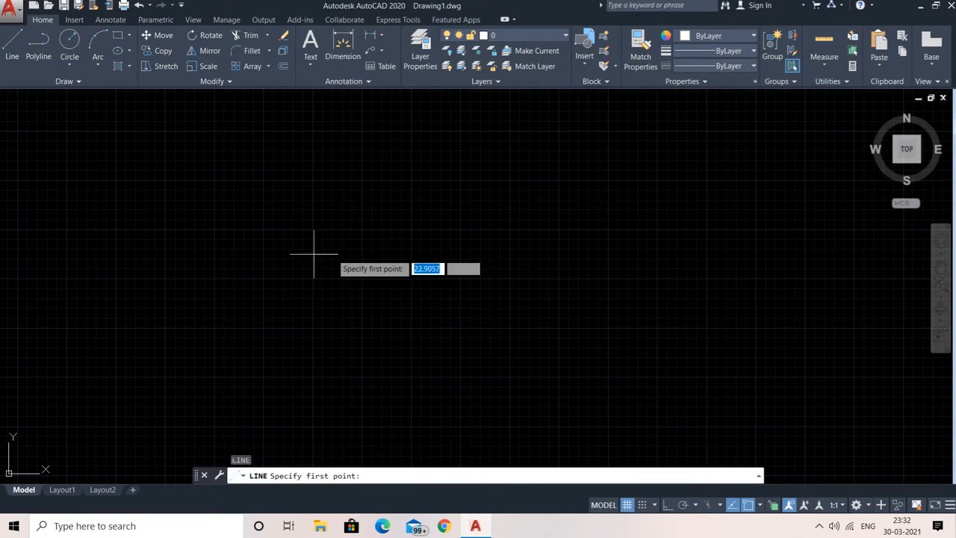
pyautogui.click(238, 218)
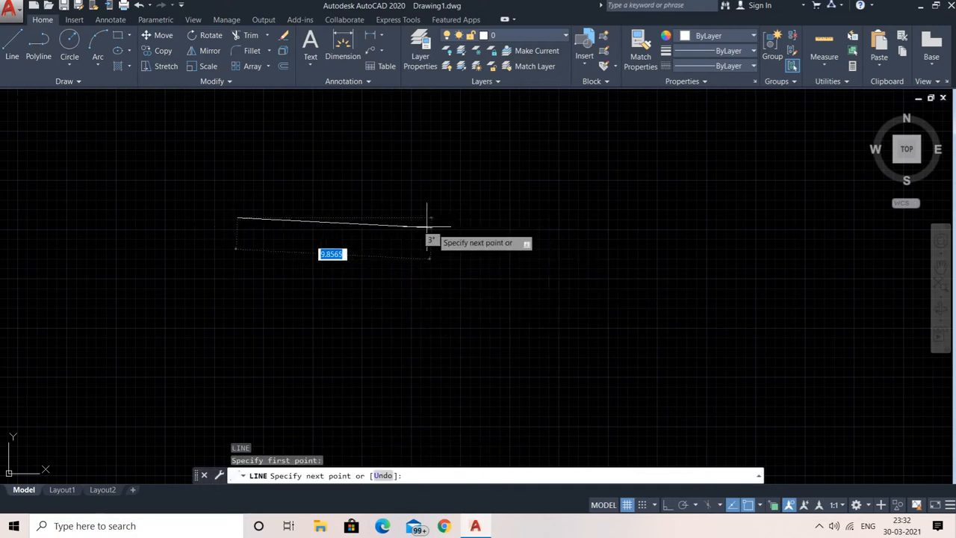
pyautogui.press('Escape')
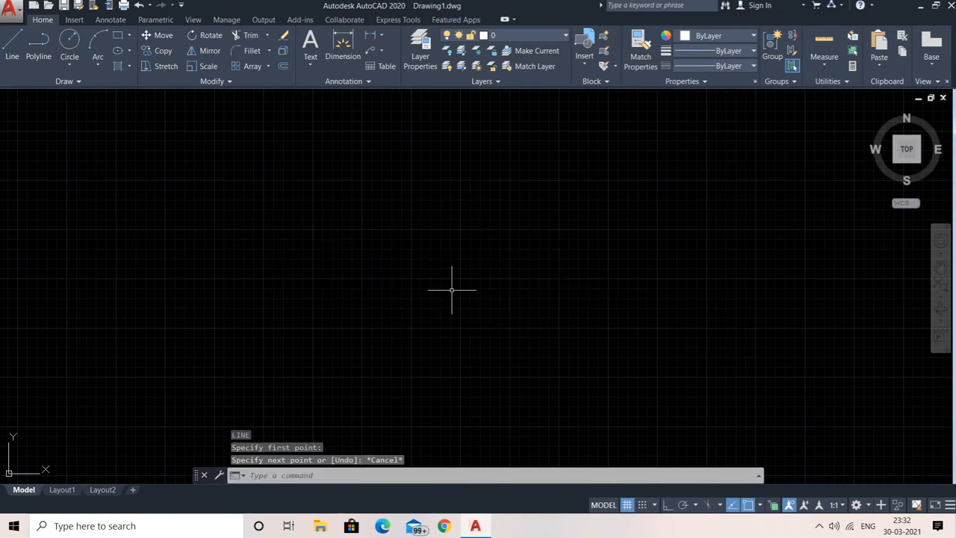
pyautogui.write('l')
pyautogui.press('Return')
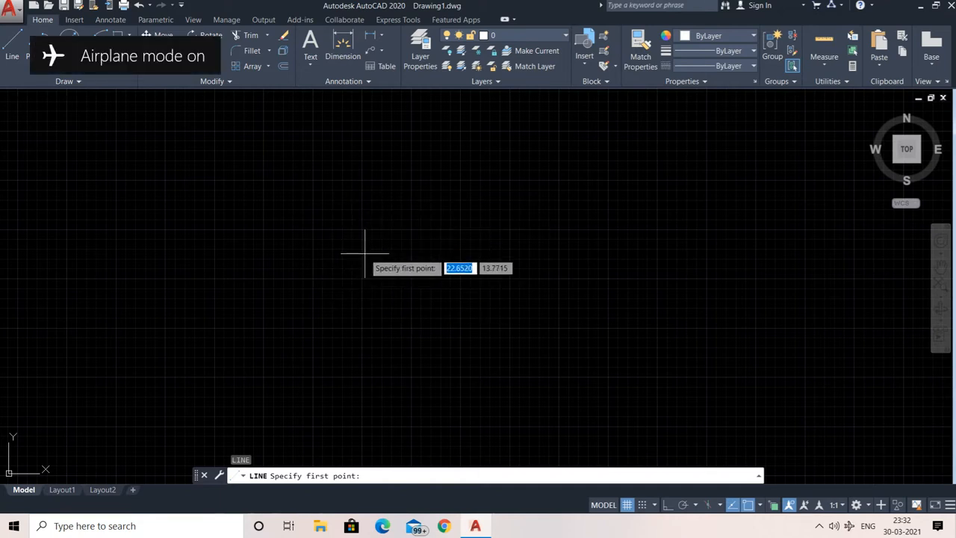
pyautogui.press('Escape')
pyautogui.press('Escape')
pyautogui.press('Escape')
pyautogui.click(340, 240)
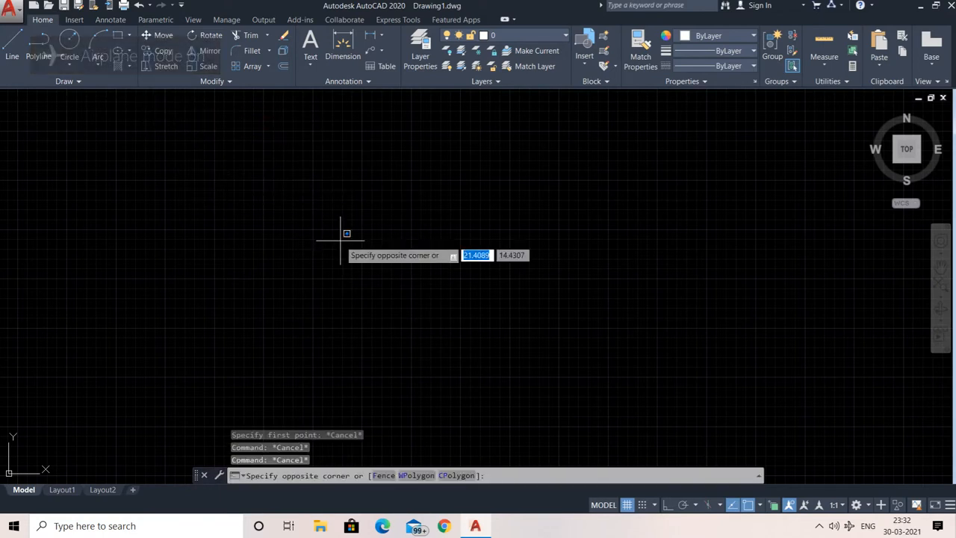
# - Finish the selection window in the empty area, cancel, and toggle Ortho mode on and back off
pyautogui.click(426, 320)
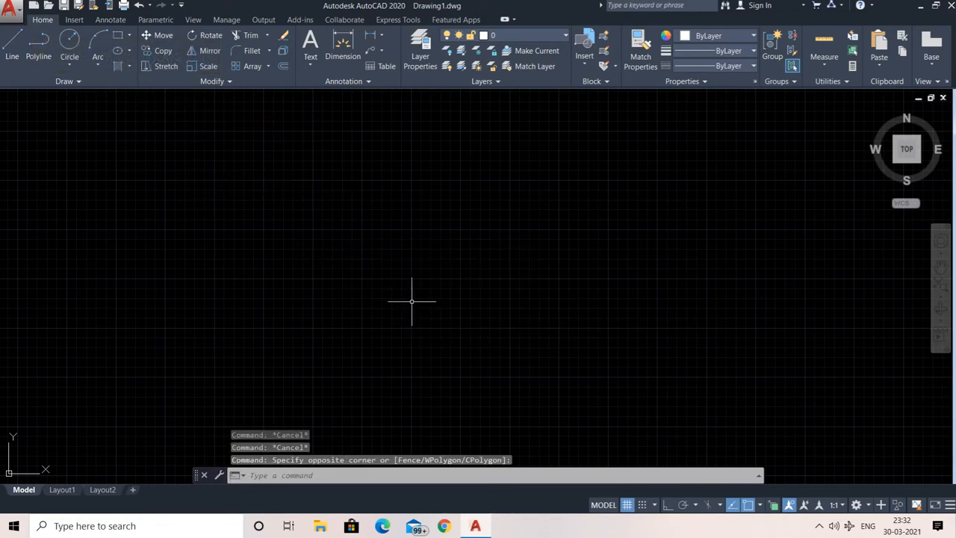
pyautogui.press('Escape')
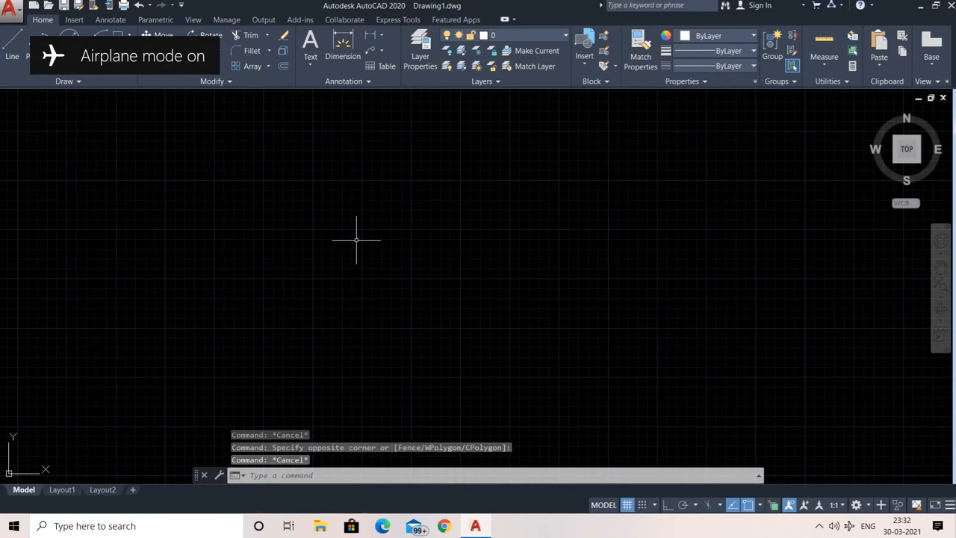
pyautogui.press('Escape')
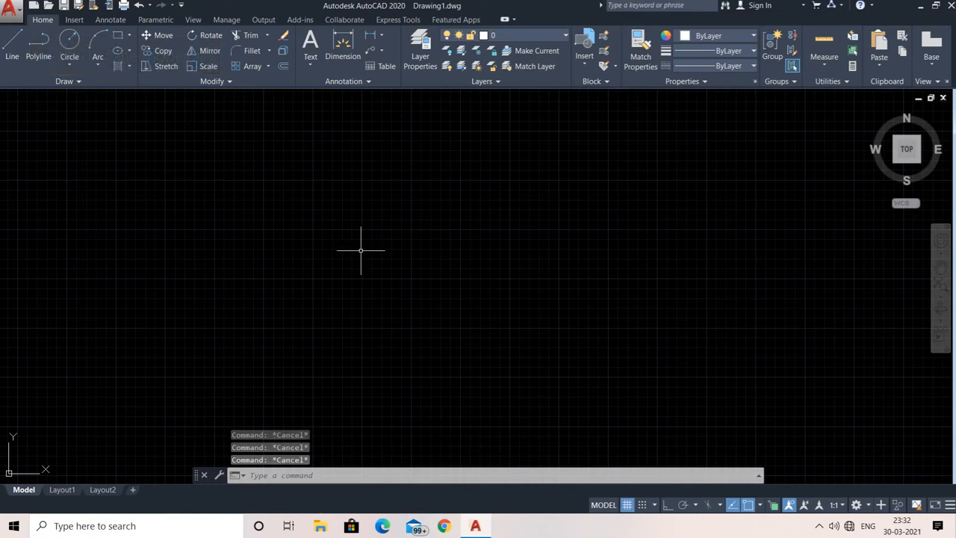
pyautogui.press('F8')
pyautogui.press('F8')
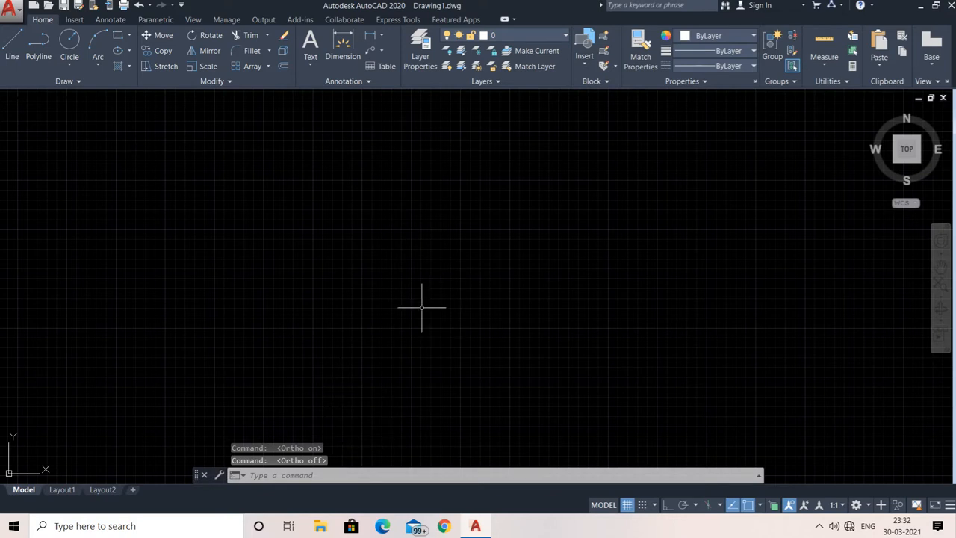
# - Draw a single slightly downward-sloping line from left to right across the upper half of the drawing area
pyautogui.write('l')
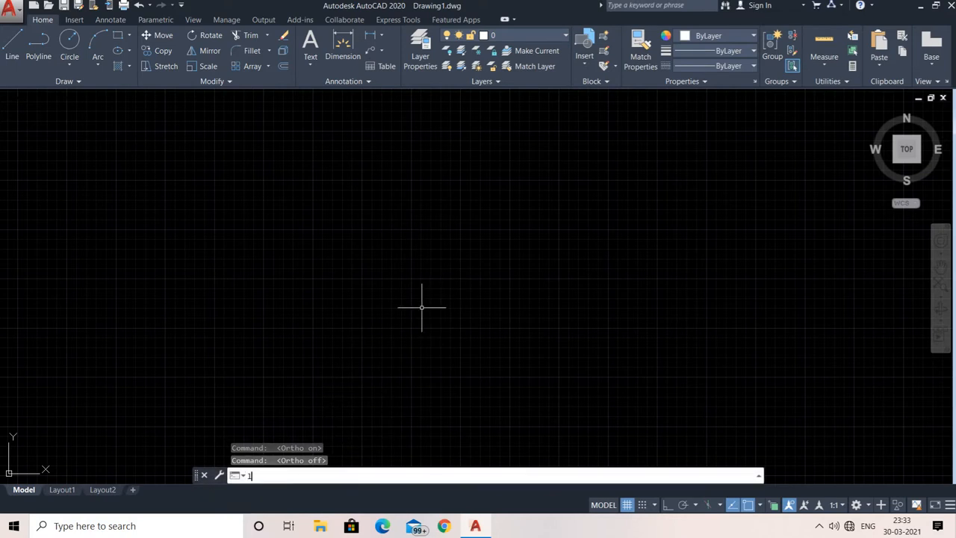
pyautogui.press('Return')
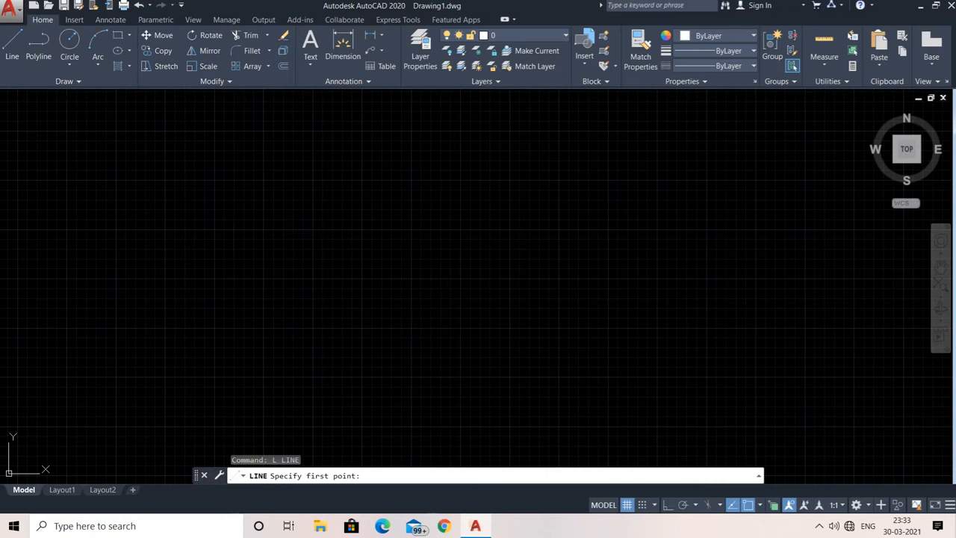
pyautogui.click(224, 229)
pyautogui.click(584, 246)
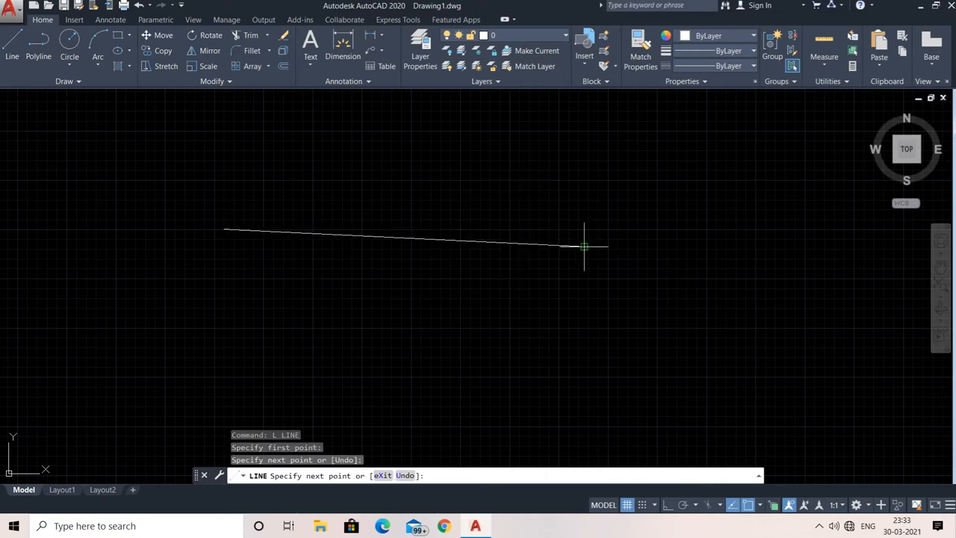
pyautogui.press('Escape')
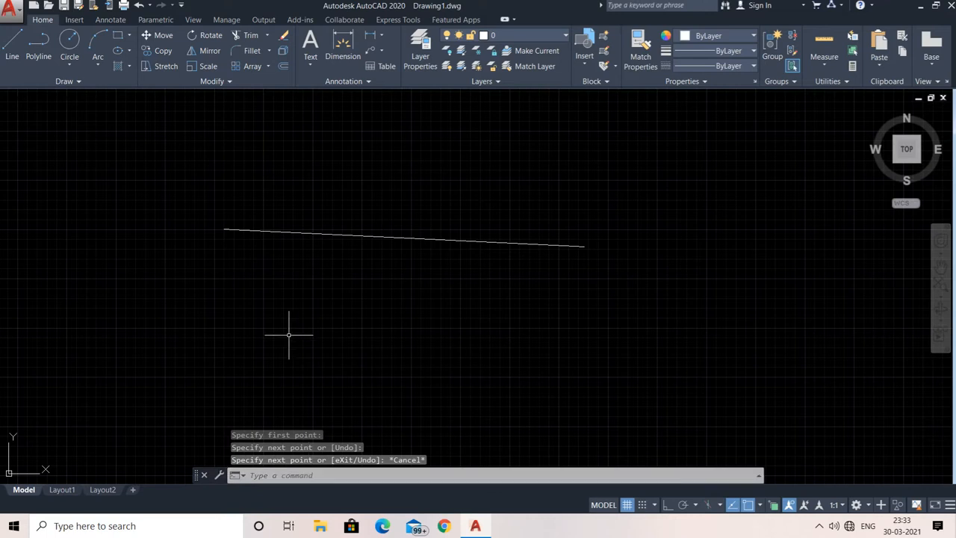
pyautogui.write('s')
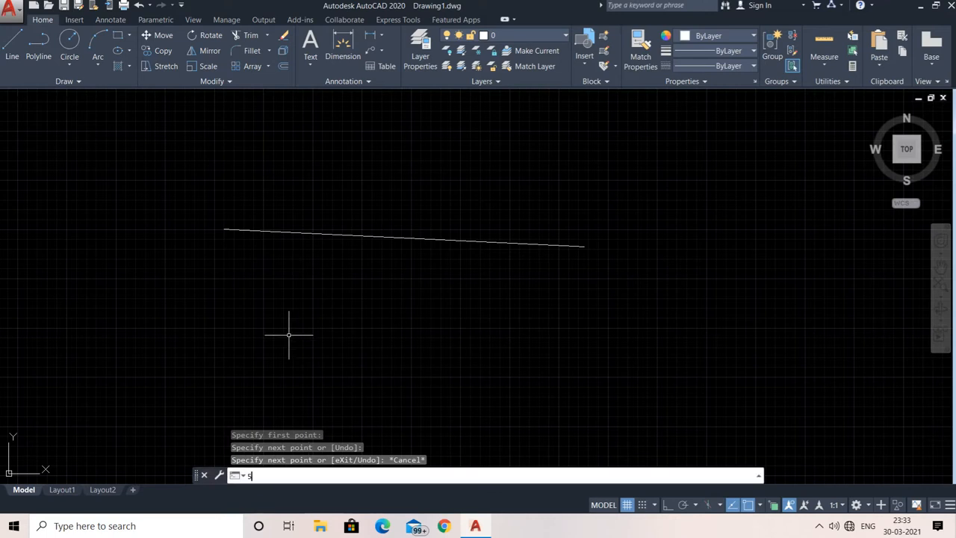
pyautogui.write('55555')
pyautogui.press('Escape')
pyautogui.press('Escape')
pyautogui.press('Escape')
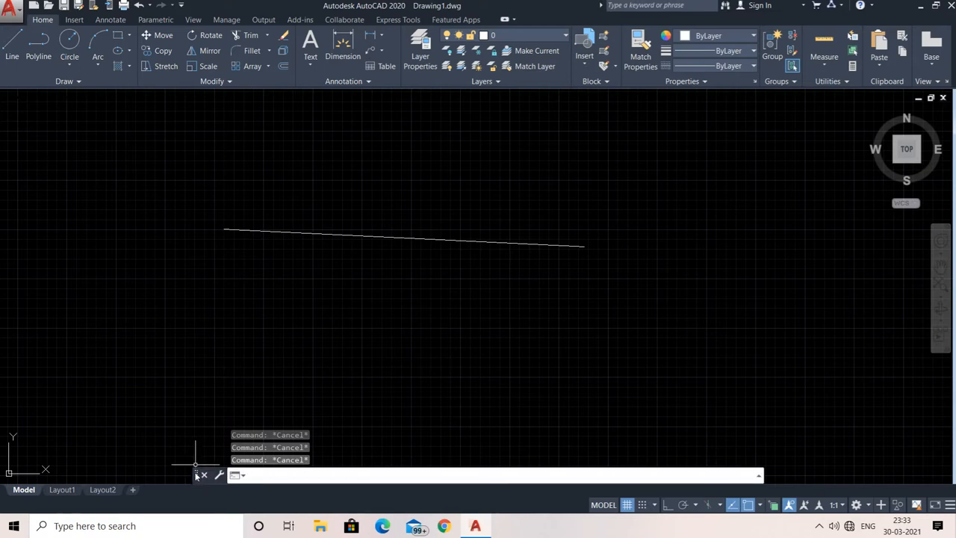
# - Undo the last two Line commands, and shift the floating command line up and back down
pyautogui.moveTo(195, 475); pyautogui.dragTo(204, 453)
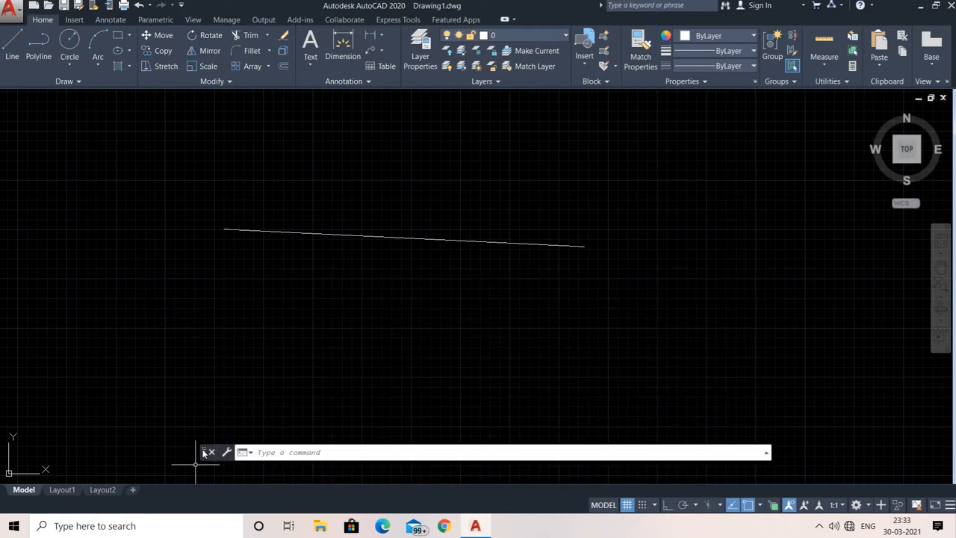
pyautogui.hotkey('ctrl', 'z')
pyautogui.hotkey('ctrl', 'z')
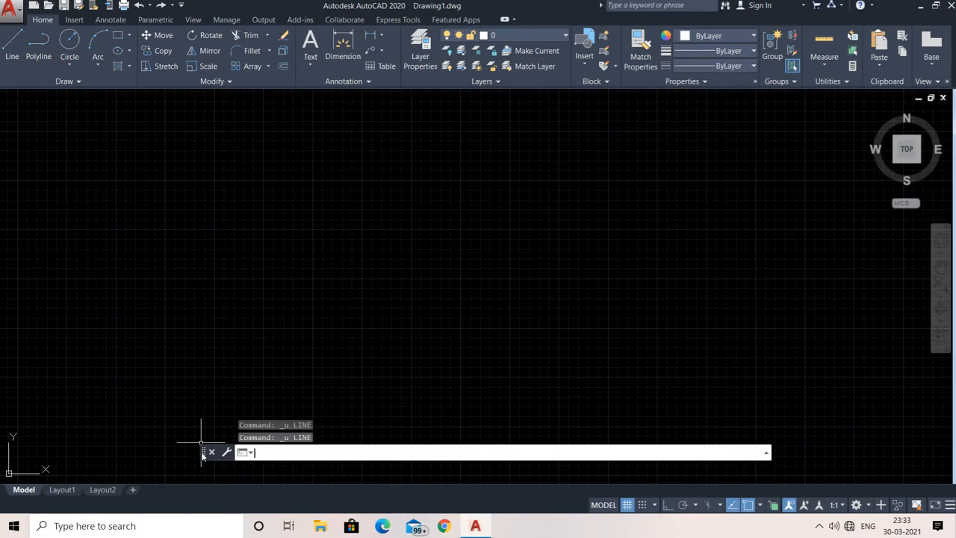
pyautogui.moveTo(202, 454); pyautogui.dragTo(202, 477)
pyautogui.press('Escape')
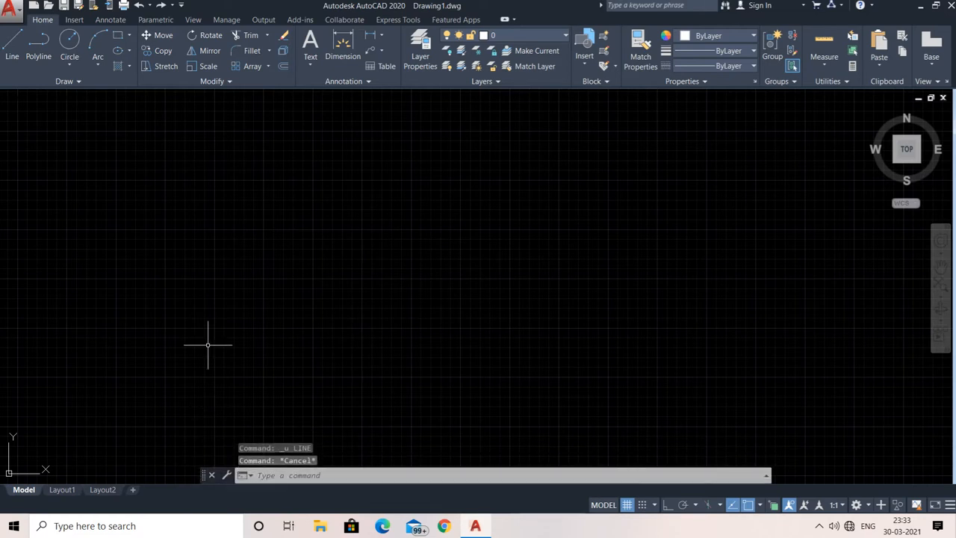
pyautogui.write('l')
pyautogui.press('Return')
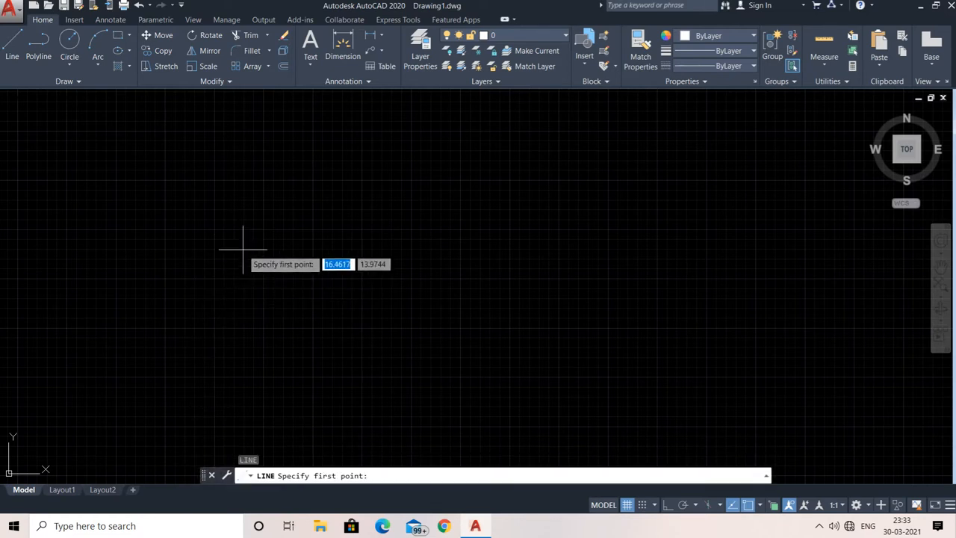
pyautogui.press('Escape')
pyautogui.press('Escape')
pyautogui.press('Escape')
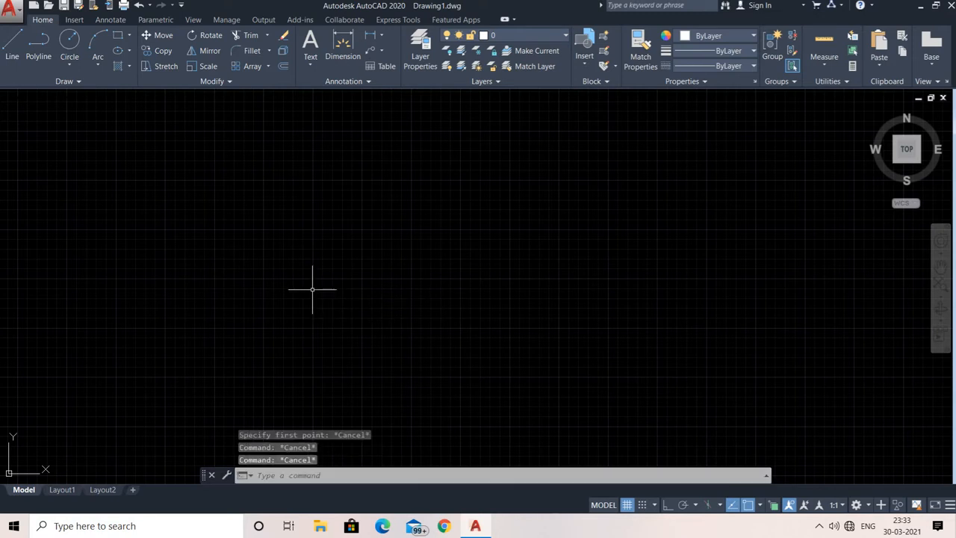
pyautogui.press('Escape')
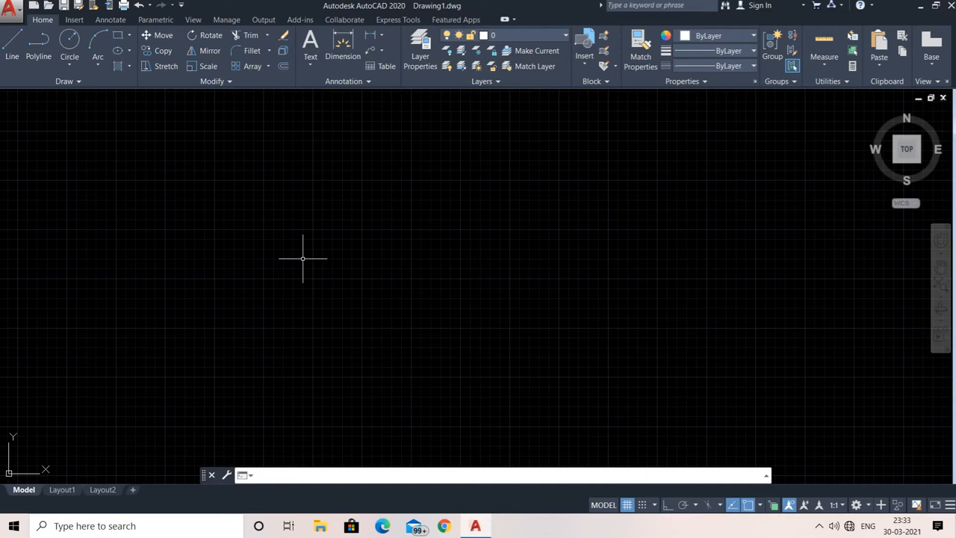
pyautogui.click(288, 331)
pyautogui.click(292, 217)
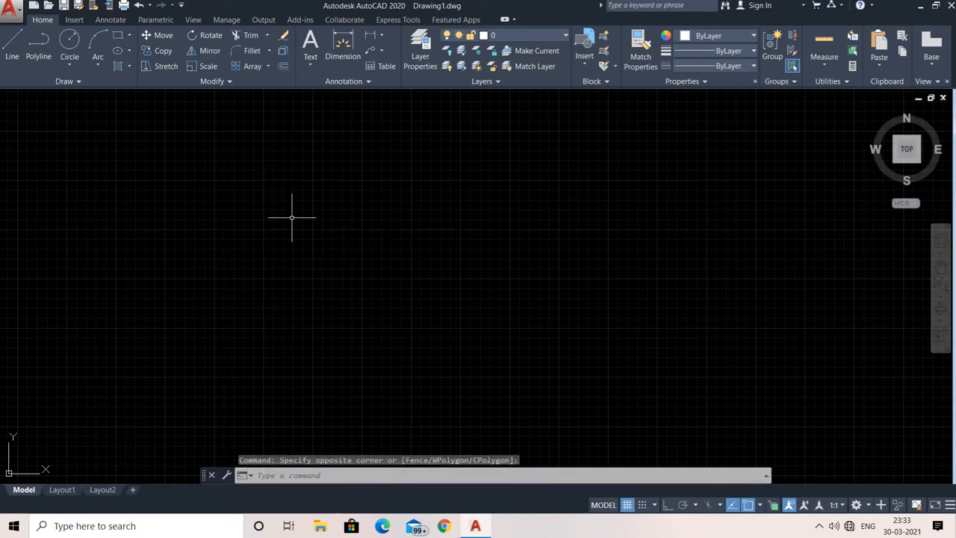
pyautogui.click(298, 217)
pyautogui.click(632, 321)
pyautogui.press('Escape')
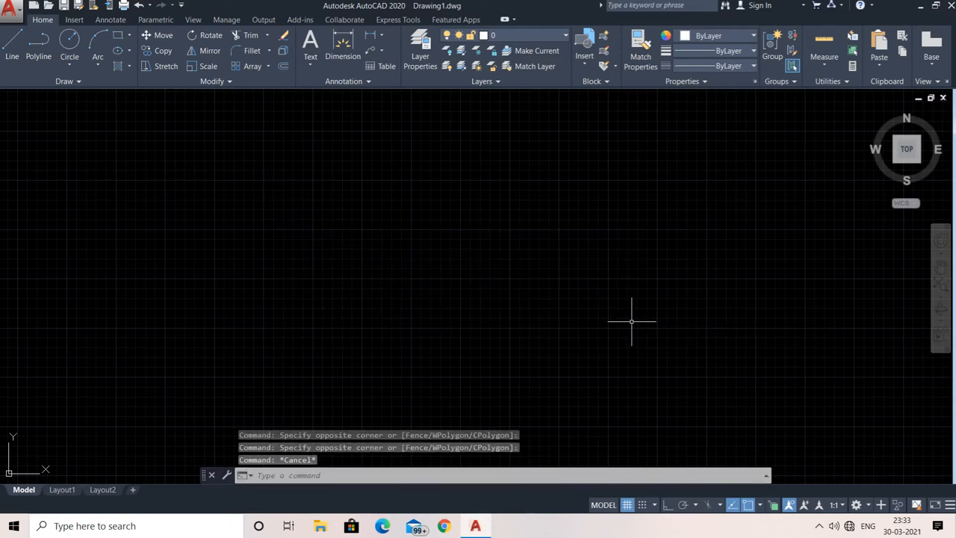
pyautogui.press('Escape')
pyautogui.press('Escape')
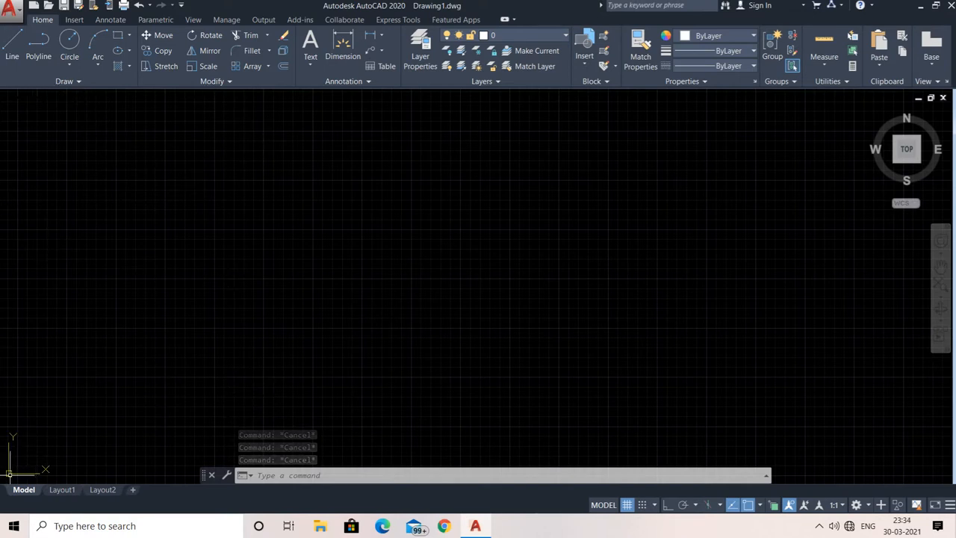
# - Select the UCS icon at the origin and try to clear its selection
pyautogui.click(9, 473)
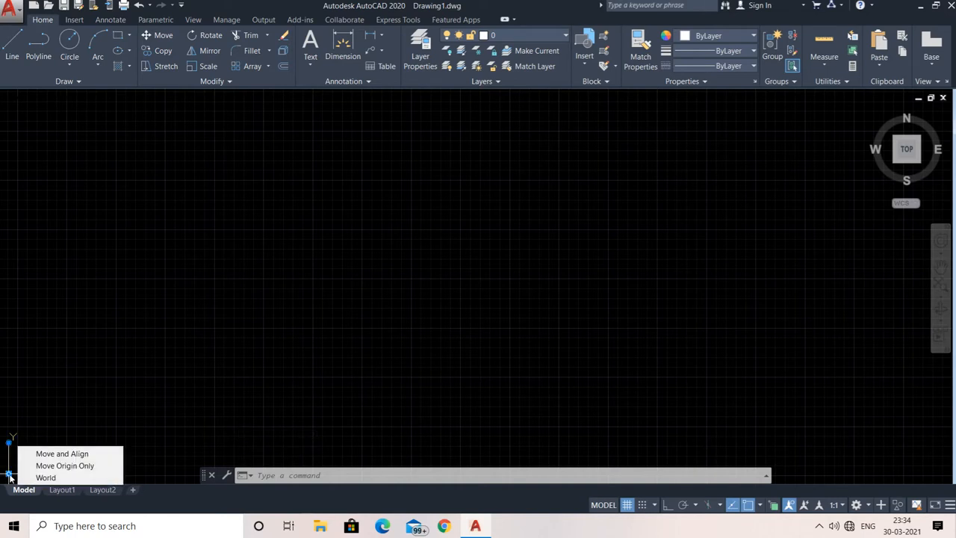
pyautogui.press('Escape')
pyautogui.press('Escape')
pyautogui.press('Escape')
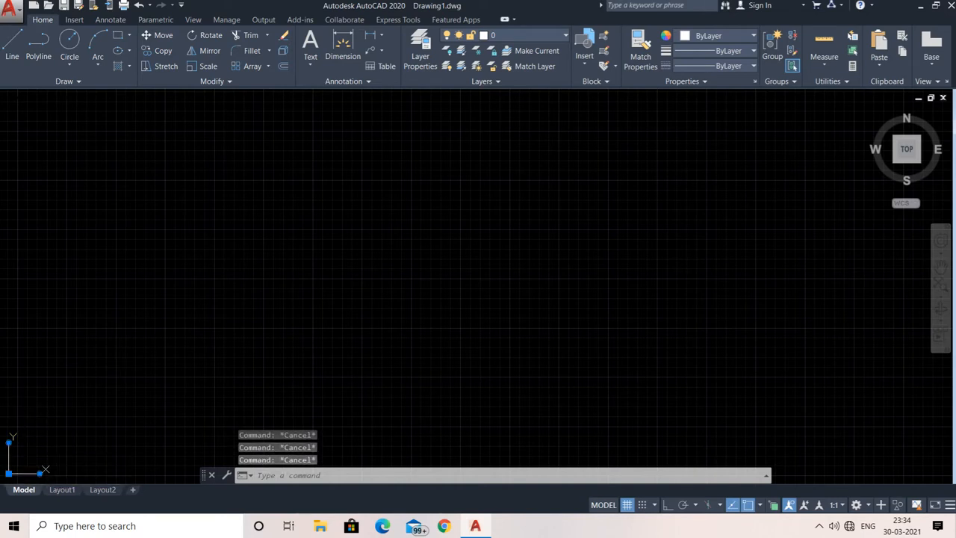
pyautogui.click(120, 366)
pyautogui.press('Escape')
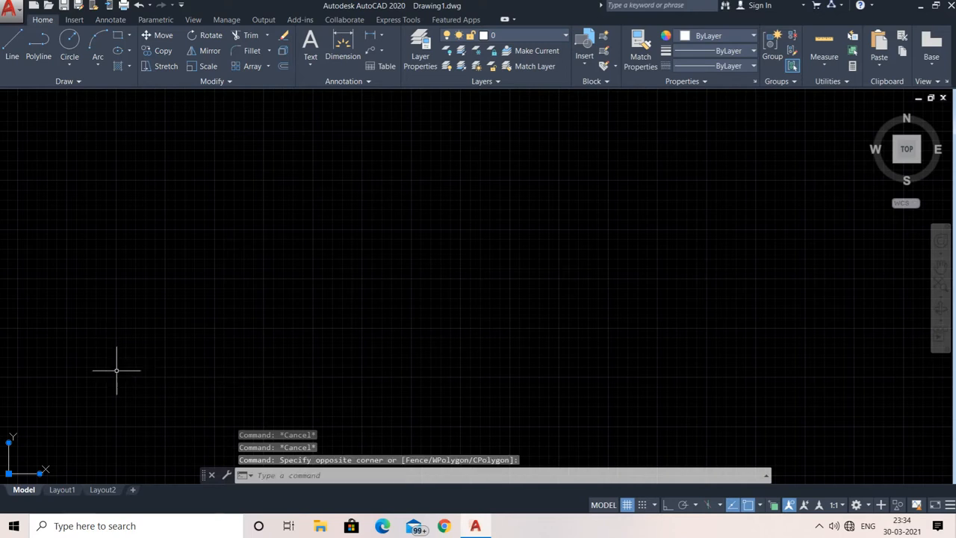
pyautogui.click(87, 407)
pyautogui.press('Escape')
pyautogui.press('Escape')
pyautogui.press('Escape')
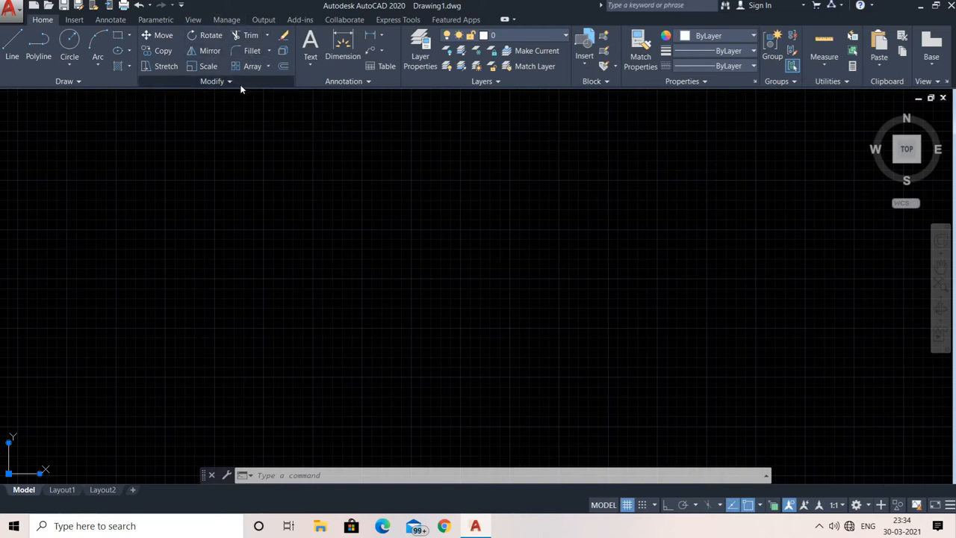
# - Detach the Modify panel from the ribbon and dock it back between the Draw and Annotation panels
pyautogui.moveTo(241, 88)
pyautogui.mouseDown()
pyautogui.moveTo(269, 170)
pyautogui.moveTo(463, 248)
pyautogui.moveTo(285, 215)
pyautogui.moveTo(486, 254)
pyautogui.moveTo(344, 195)
pyautogui.moveTo(380, 236)
pyautogui.moveTo(295, 163)
pyautogui.moveTo(234, 84)
pyautogui.mouseUp()
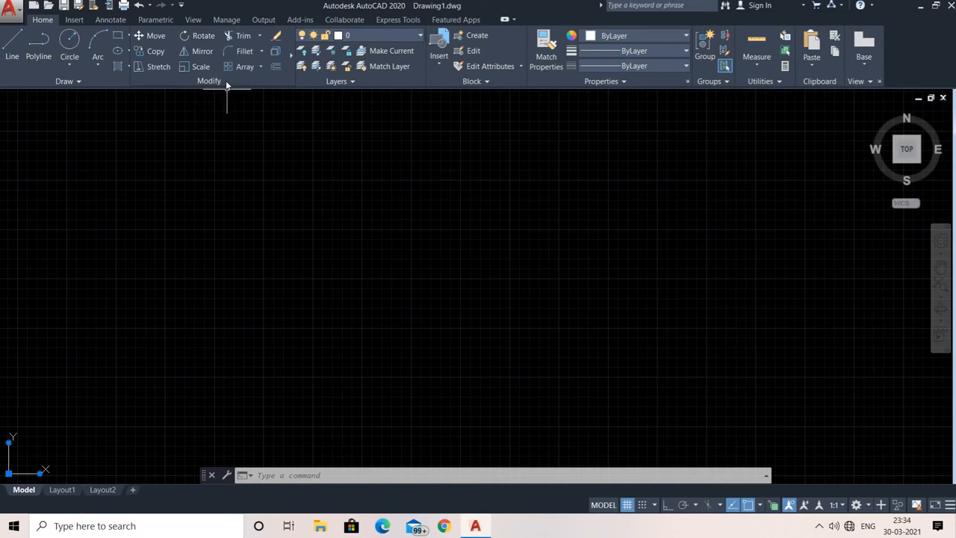
pyautogui.moveTo(232, 86)
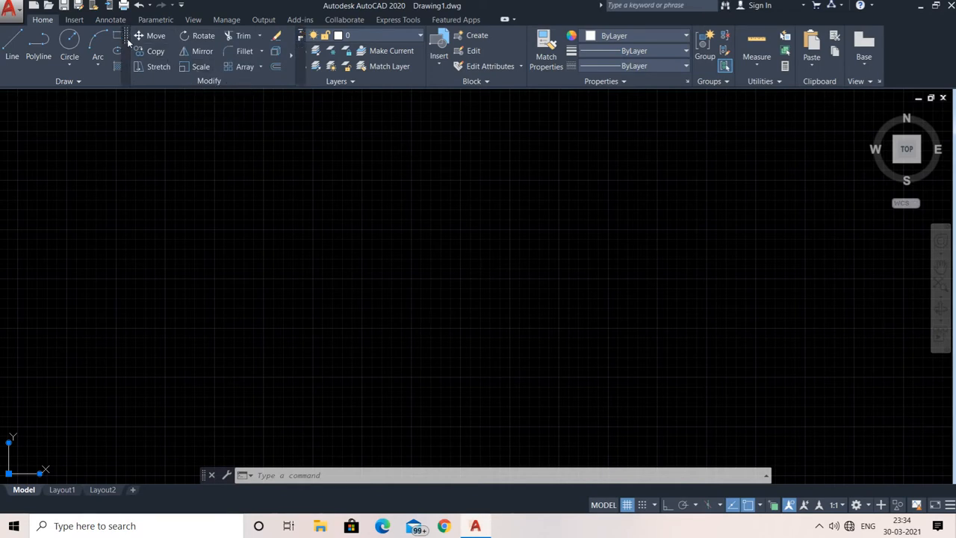
pyautogui.moveTo(129, 42)
pyautogui.mouseDown()
pyautogui.moveTo(152, 150)
pyautogui.moveTo(138, 43)
pyautogui.mouseUp()
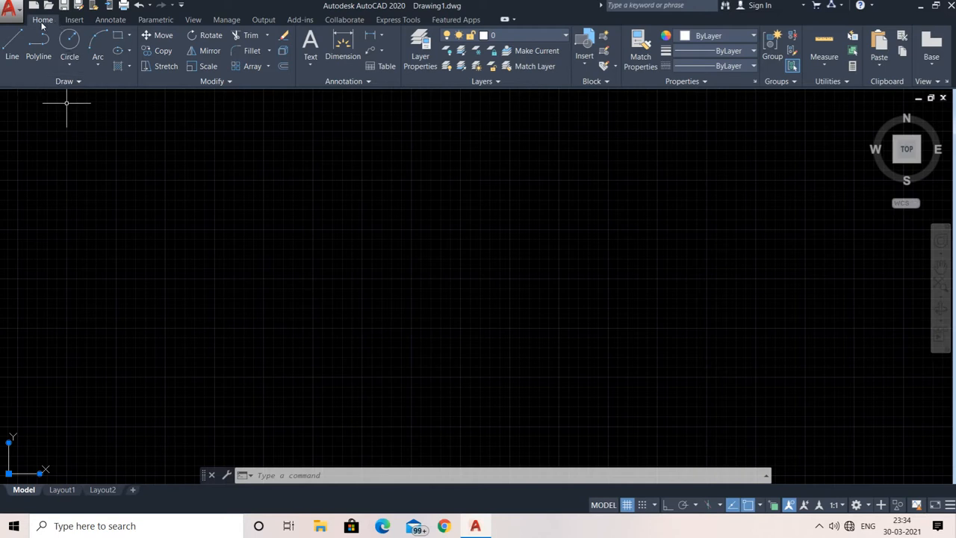
# - Examine the additional drawing tools of the Draw group, such as Construction Line, and close the expanded set
pyautogui.click(76, 81)
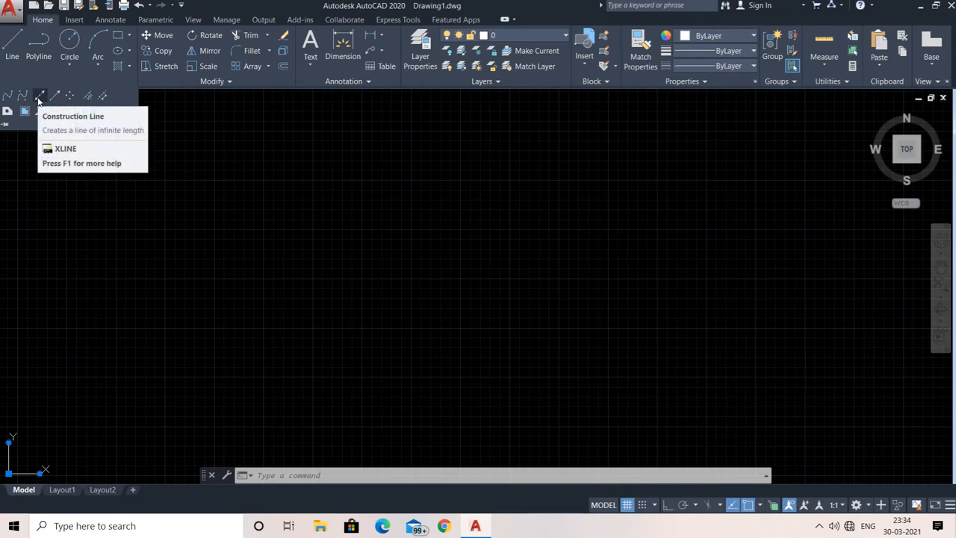
pyautogui.press('Escape')
pyautogui.press('Escape')
pyautogui.press('Escape')
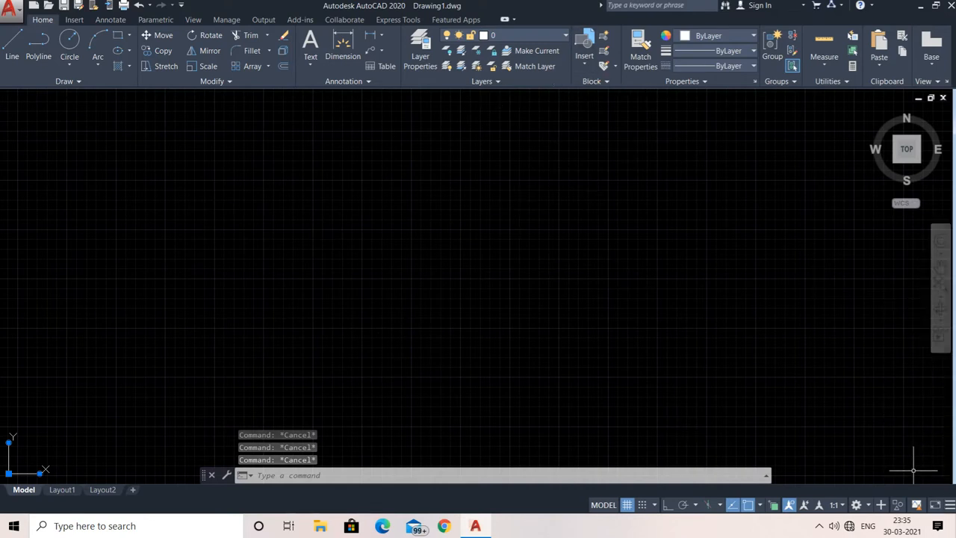
# - Review the status bar customization options, and toggle the Clean Screen display on and back off
pyautogui.click(949, 505)
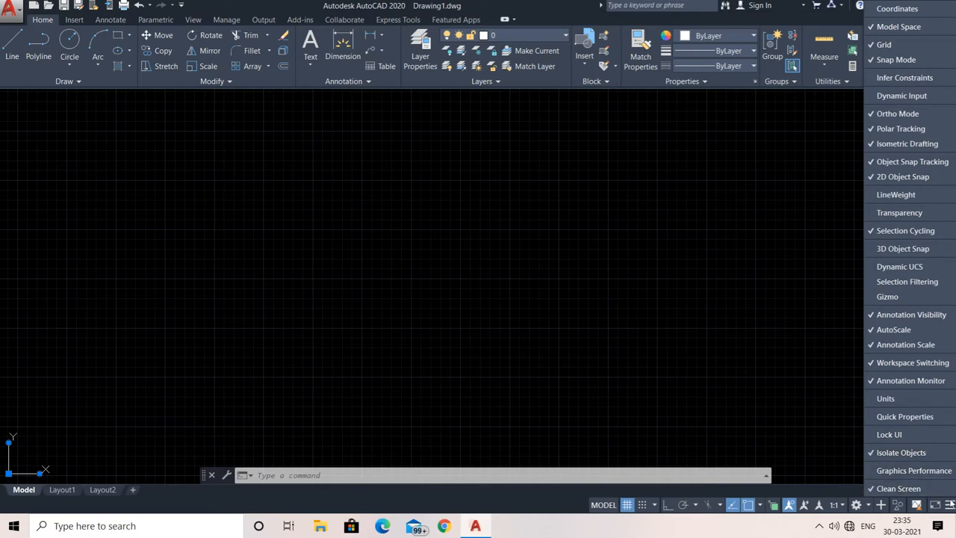
pyautogui.click(950, 505)
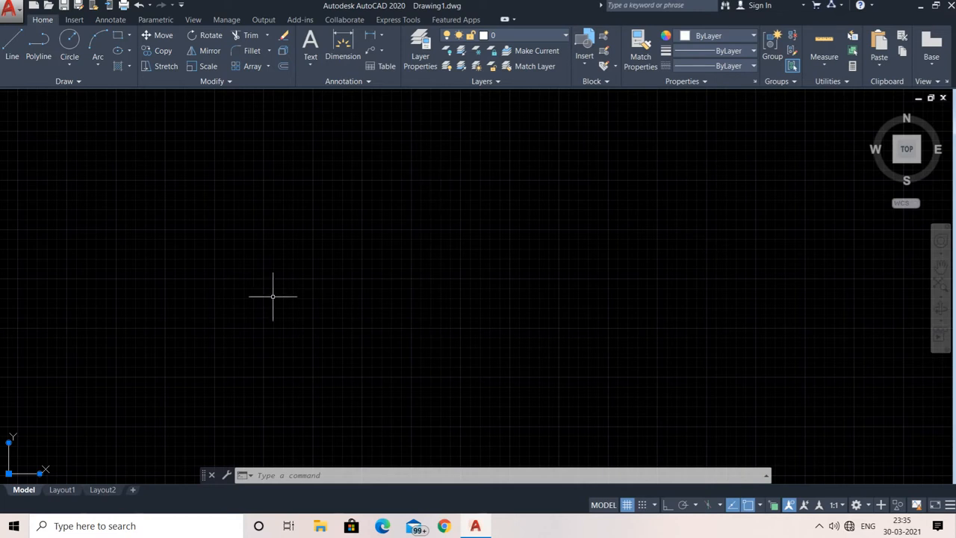
pyautogui.hotkey('ctrl', '0')
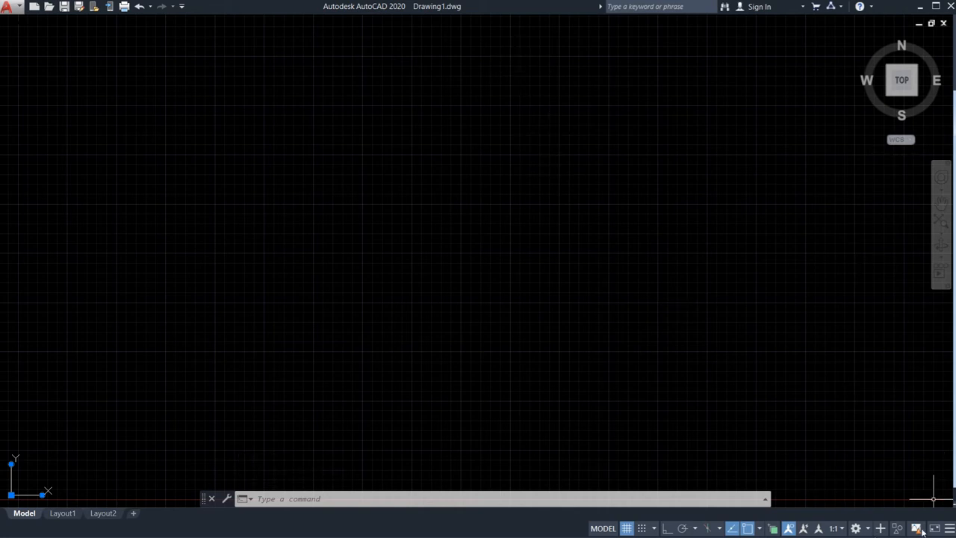
pyautogui.click(936, 528)
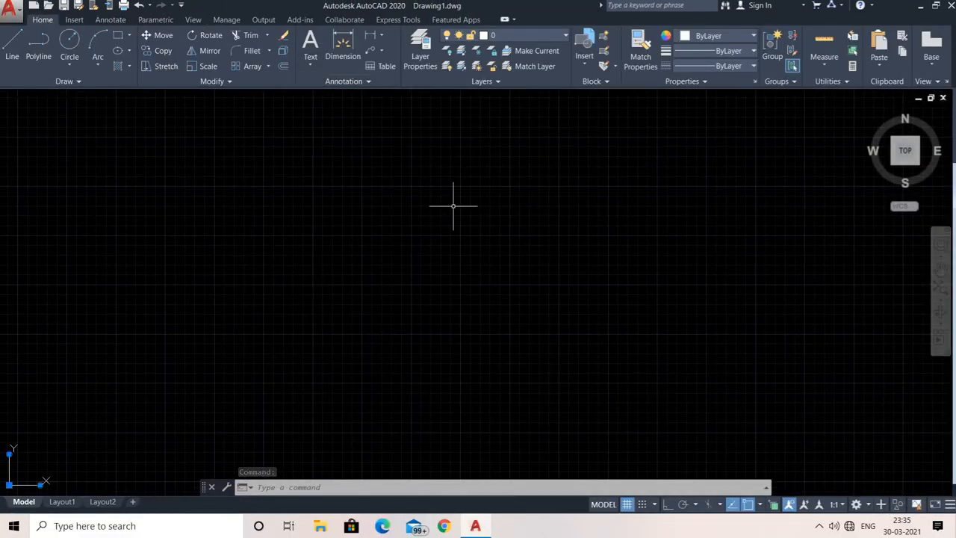
pyautogui.write('ribbo')
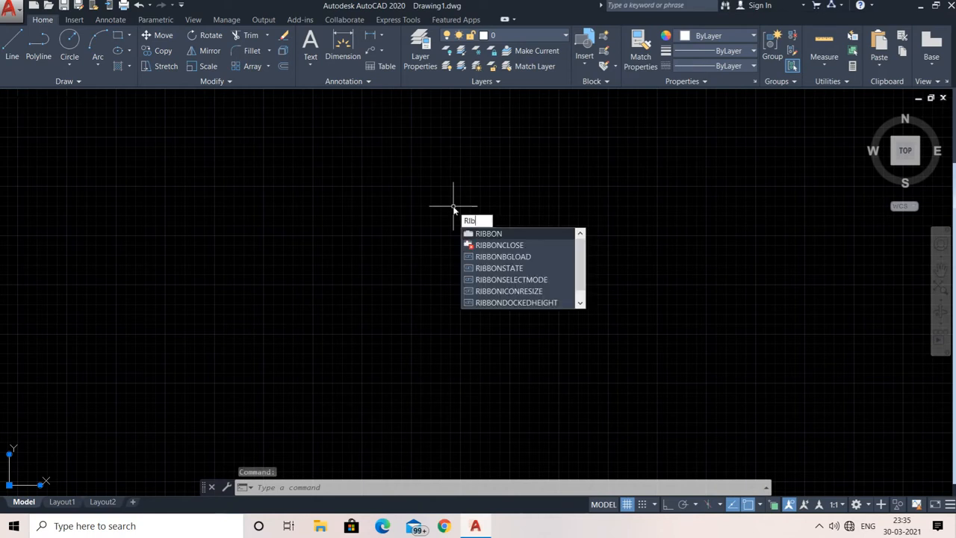
pyautogui.press('Escape')
pyautogui.press('Escape')
pyautogui.press('Escape')
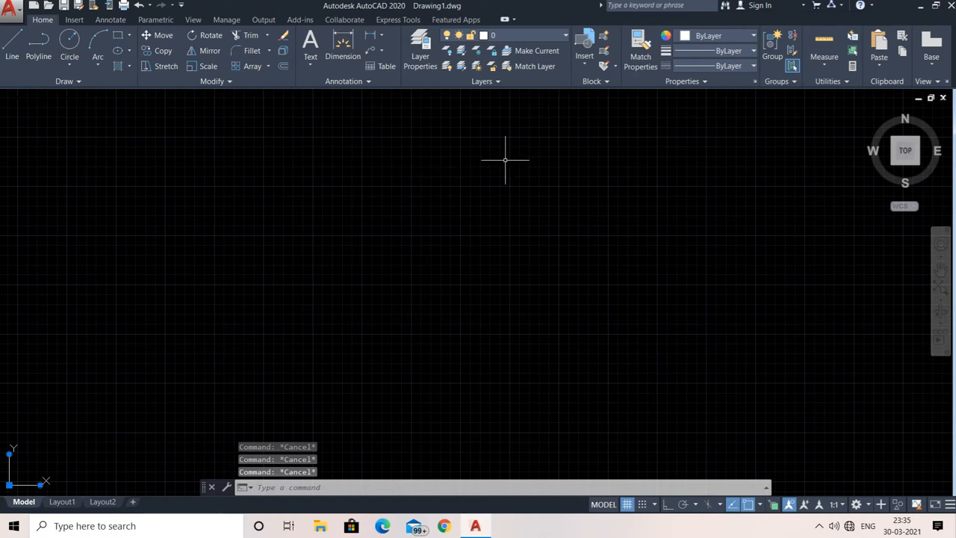
pyautogui.moveTo(491, 159); pyautogui.dragTo(454, 183, button='middle')
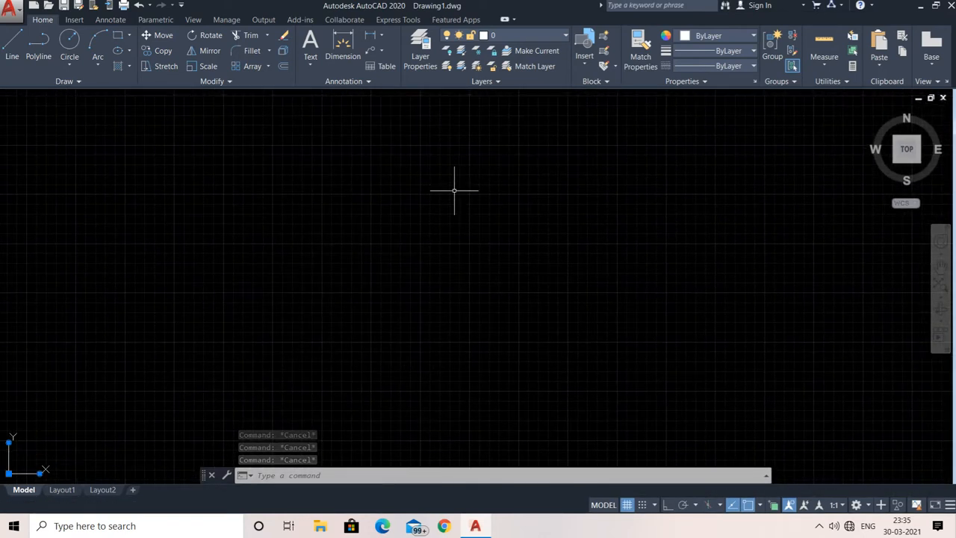
# - Configure the drawing units to Decimal length with 0.00 precision and an insertion scale of Millimeters
pyautogui.write('UNITE')
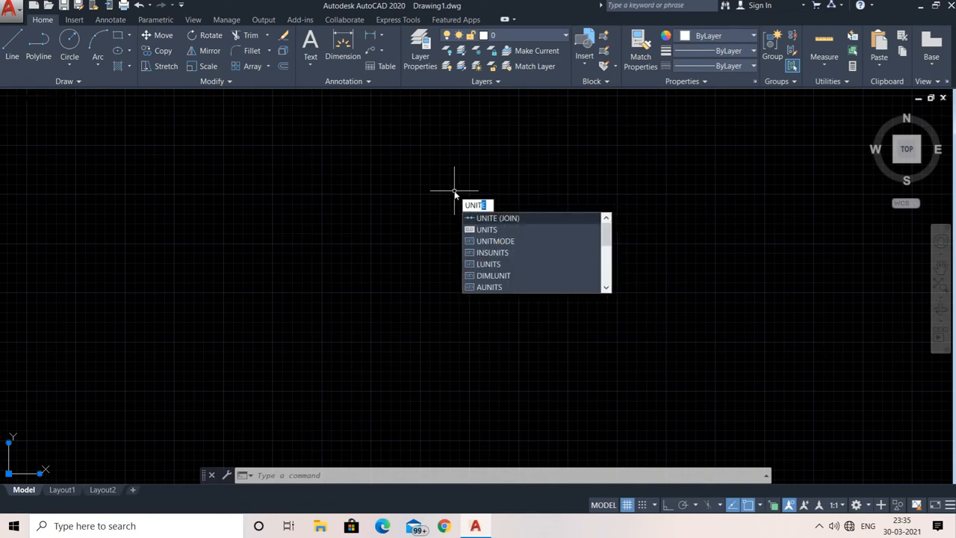
pyautogui.click(486, 231)
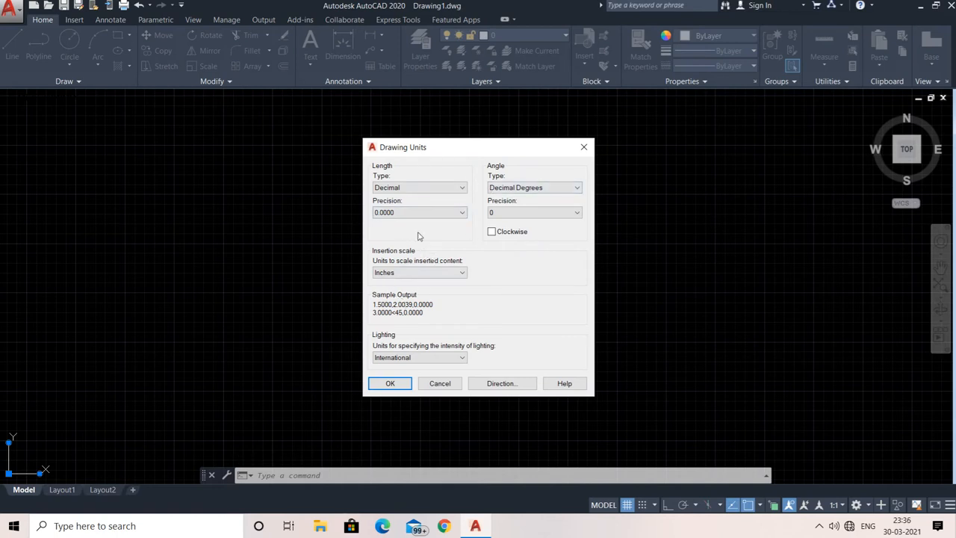
pyautogui.click(410, 187)
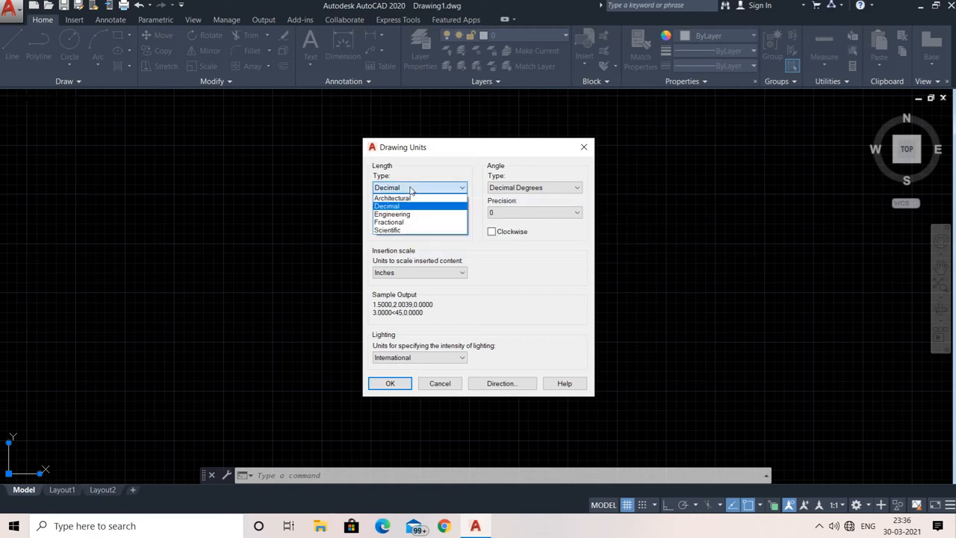
pyautogui.click(410, 188)
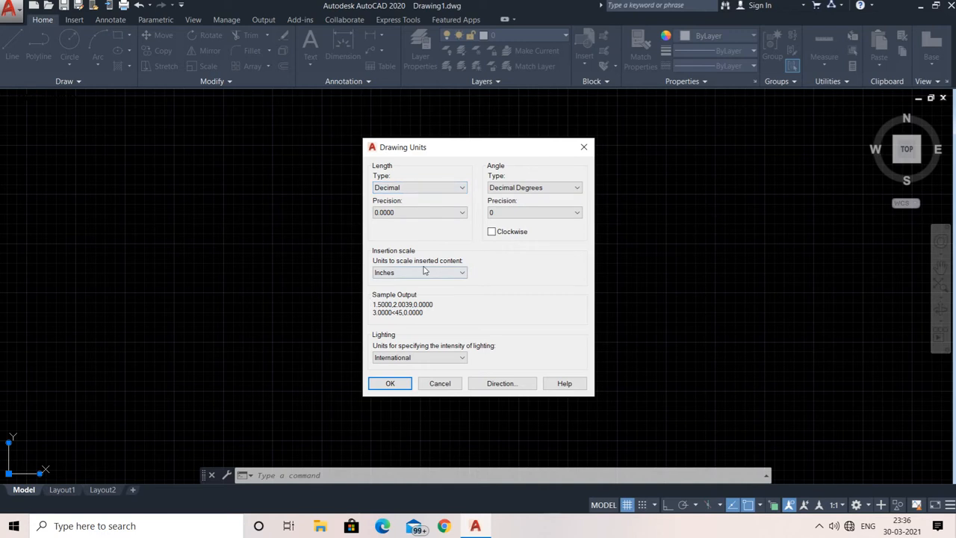
pyautogui.click(440, 187)
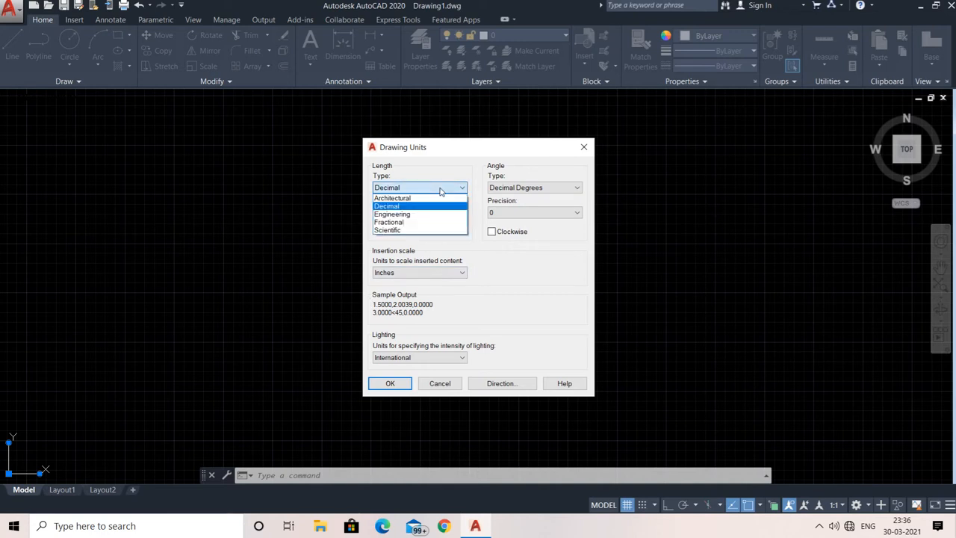
pyautogui.click(441, 188)
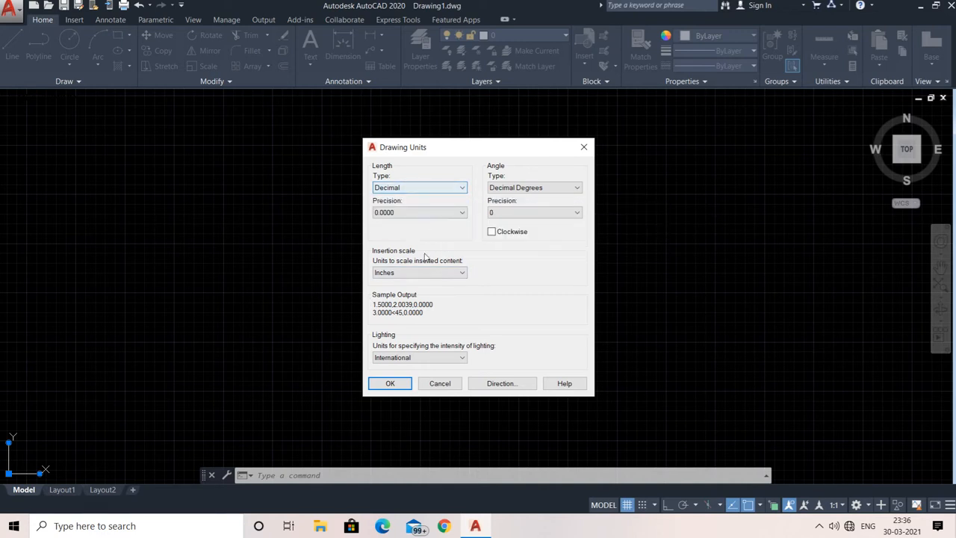
pyautogui.click(422, 272)
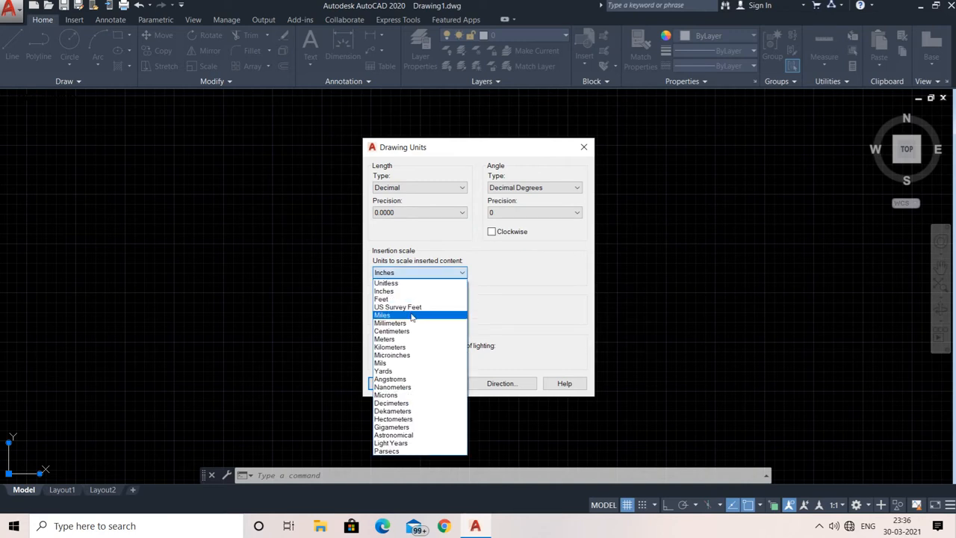
pyautogui.click(410, 323)
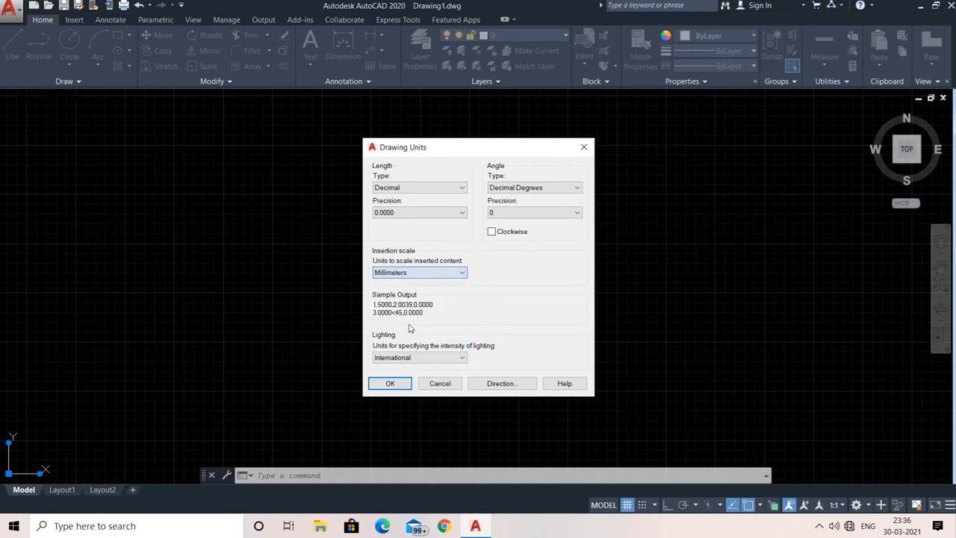
pyautogui.click(422, 213)
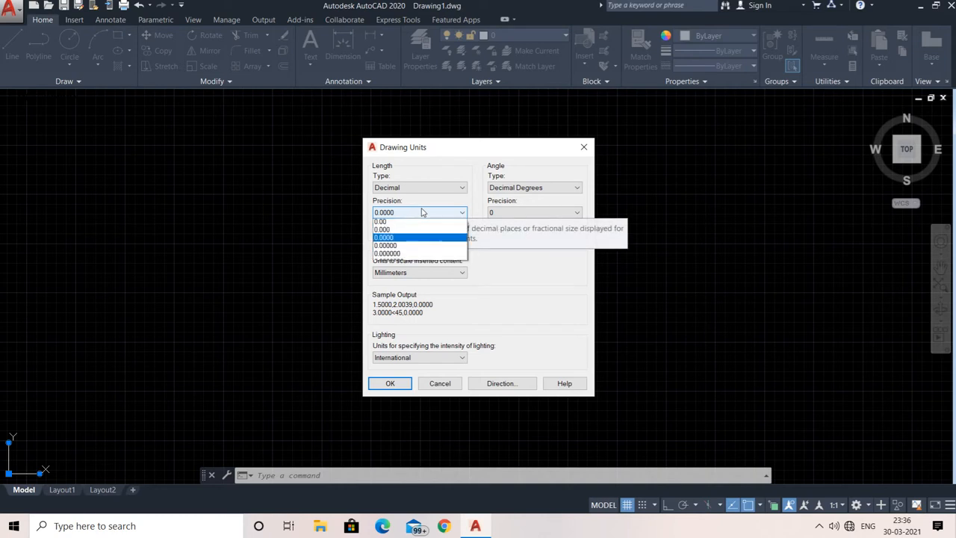
pyautogui.click(407, 239)
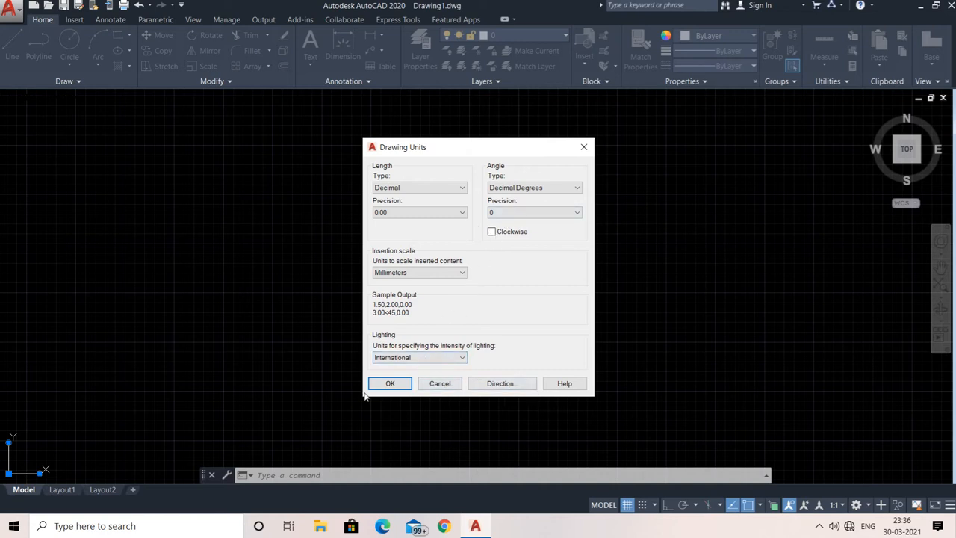
pyautogui.click(390, 383)
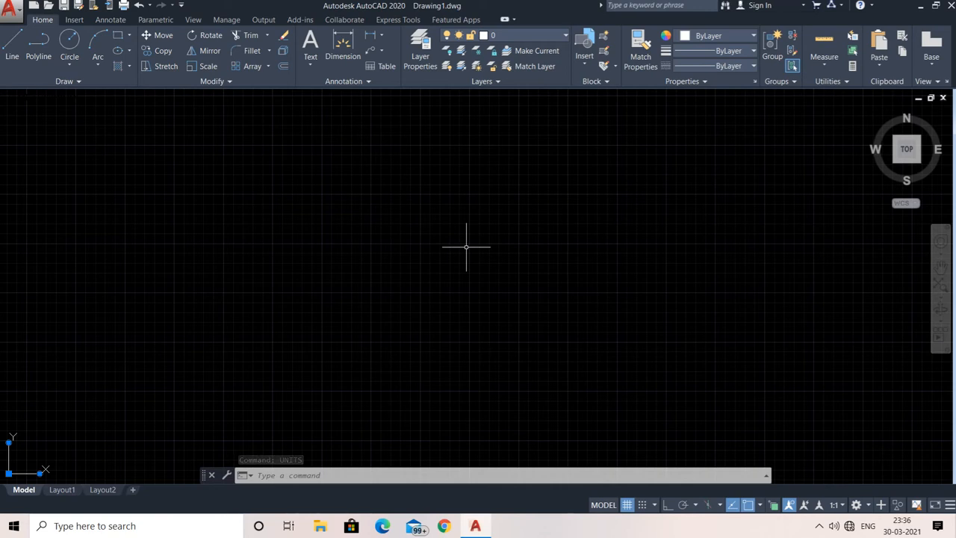
# - Start a trial line, turn Ortho mode on while placing its second point, and cancel the line
pyautogui.write('l')
pyautogui.press('Return')
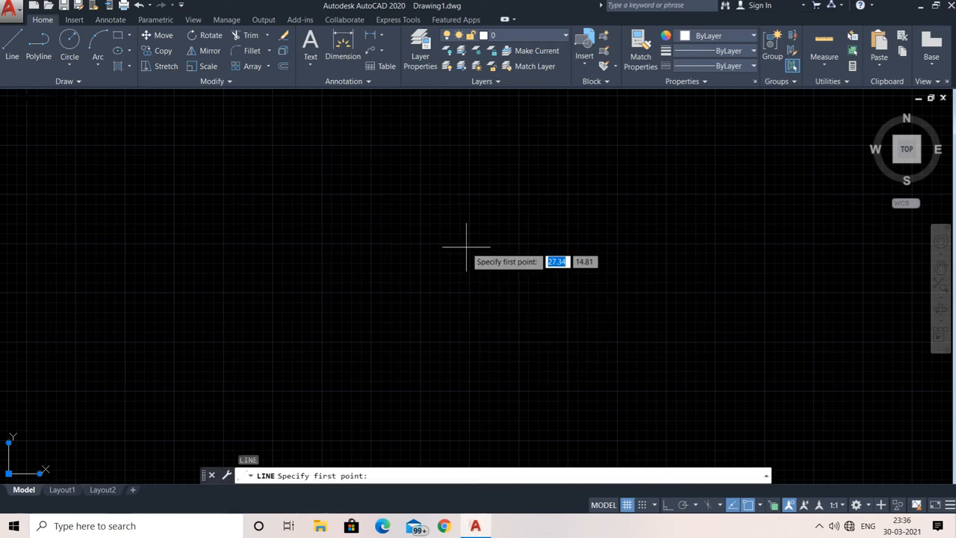
pyautogui.click(263, 232)
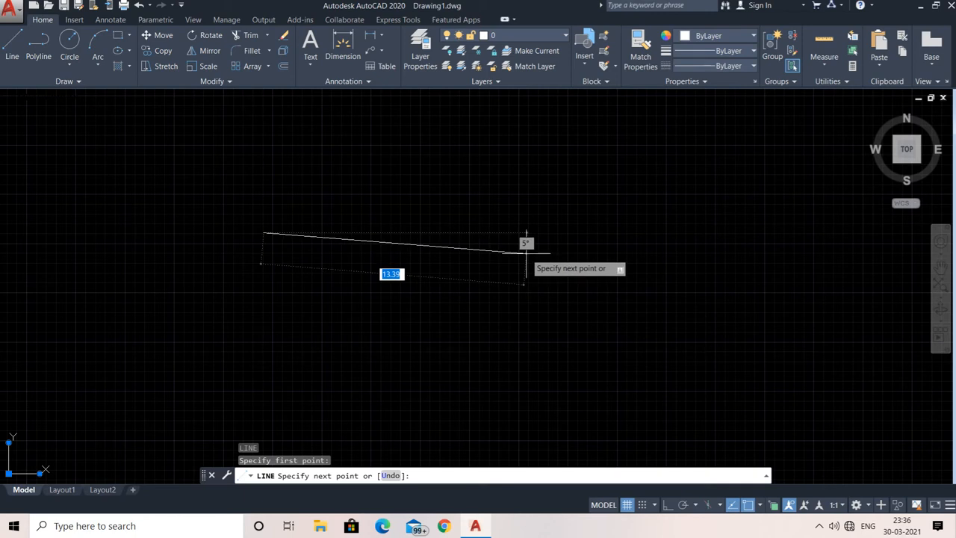
pyautogui.press('F8')
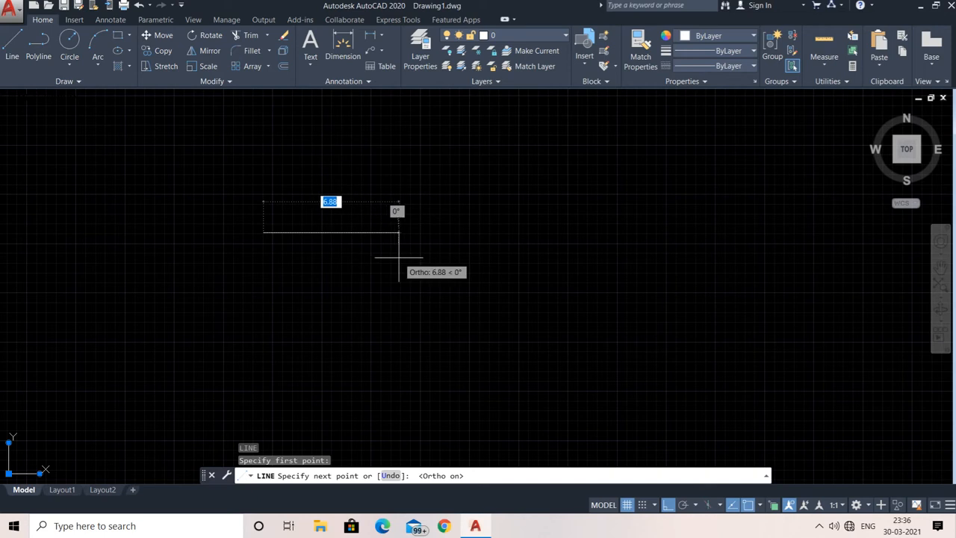
pyautogui.press('Escape')
pyautogui.press('Escape')
pyautogui.press('Escape')
pyautogui.write('unit')
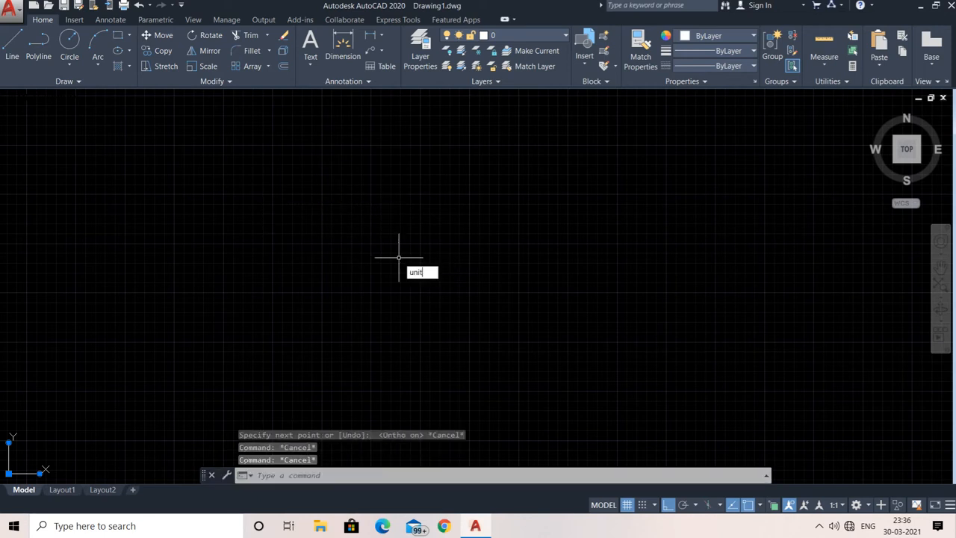
pyautogui.press('Return')
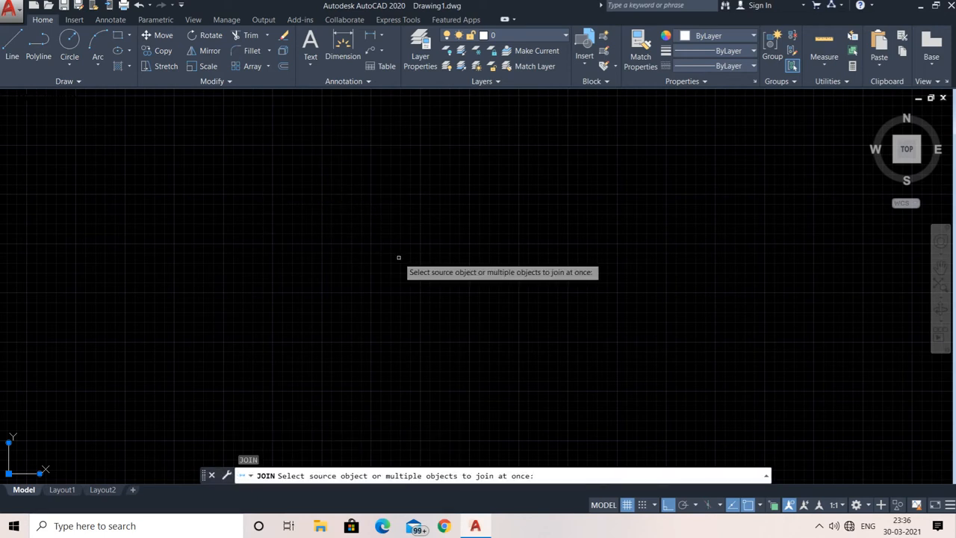
pyautogui.press('Escape')
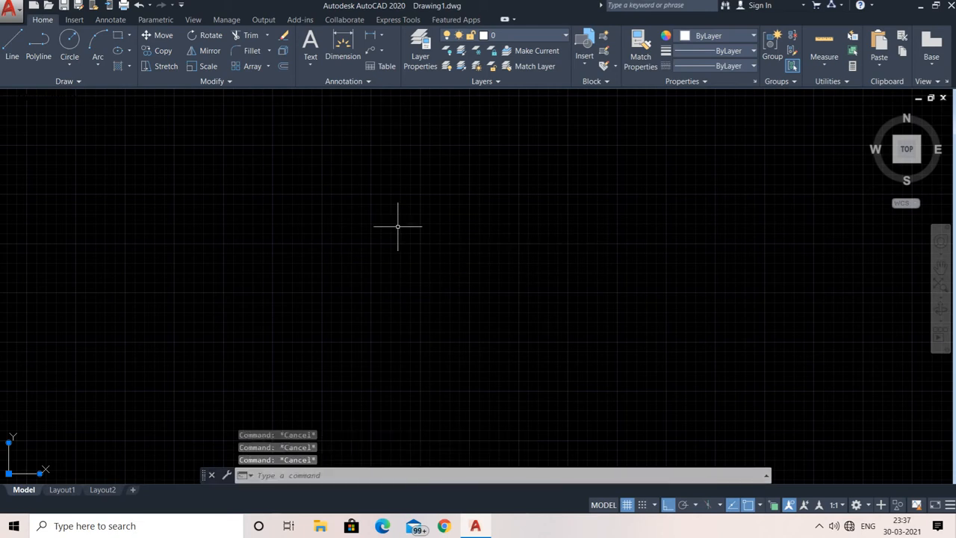
# - Draw a horizontal line 30 mm long from a point near the middle of the drawing area
pyautogui.write('l')
pyautogui.press('Return')
pyautogui.click(338, 243)
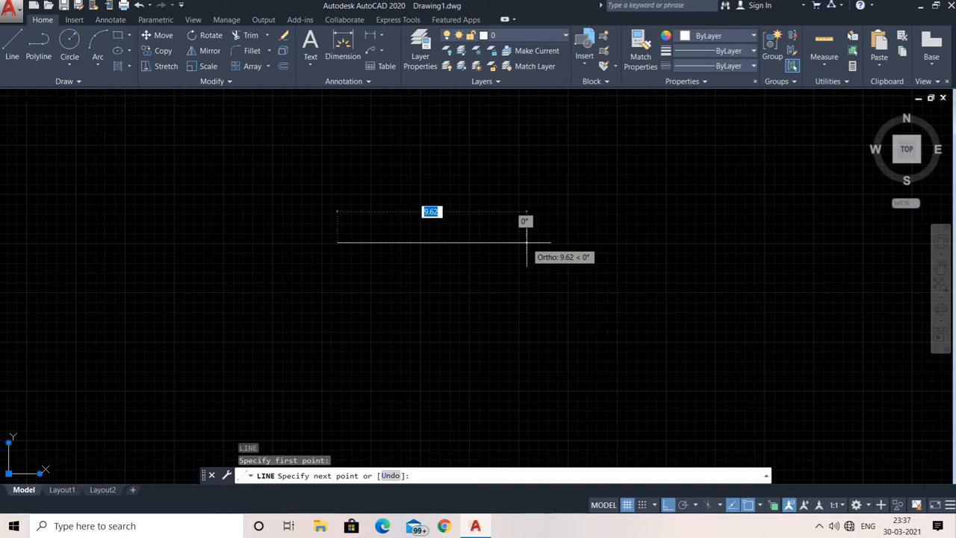
pyautogui.write('30')
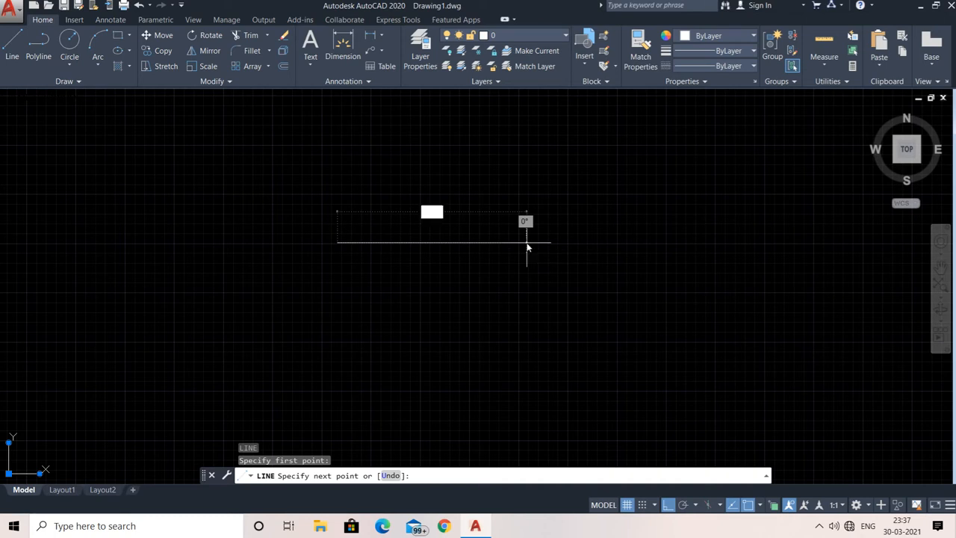
pyautogui.press('Return')
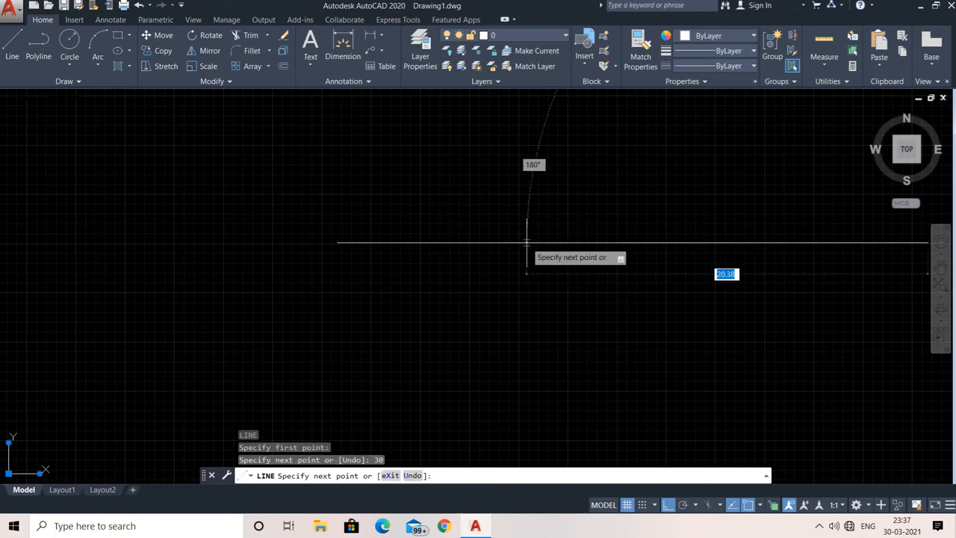
pyautogui.press('Escape')
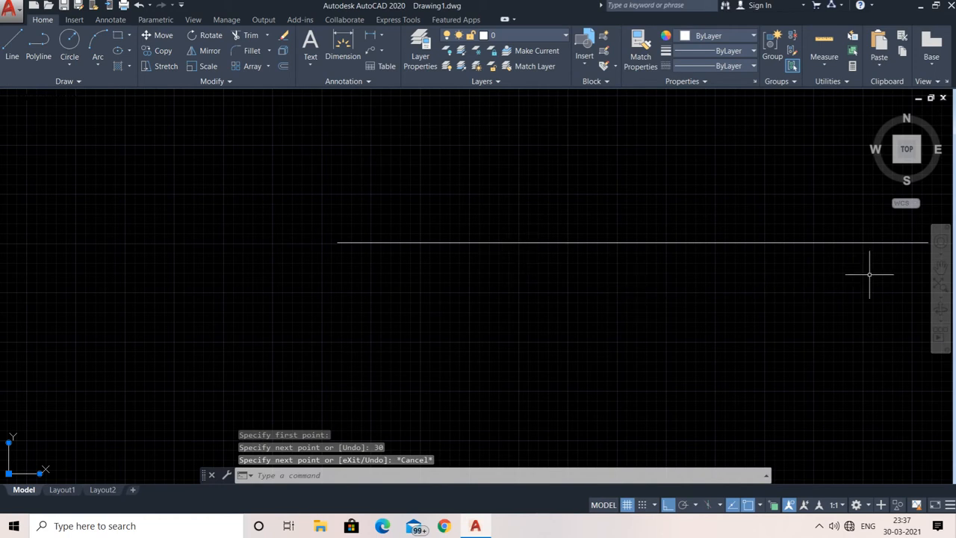
# - Select the 30 mm horizontal line and clear the selection
pyautogui.click(939, 267)
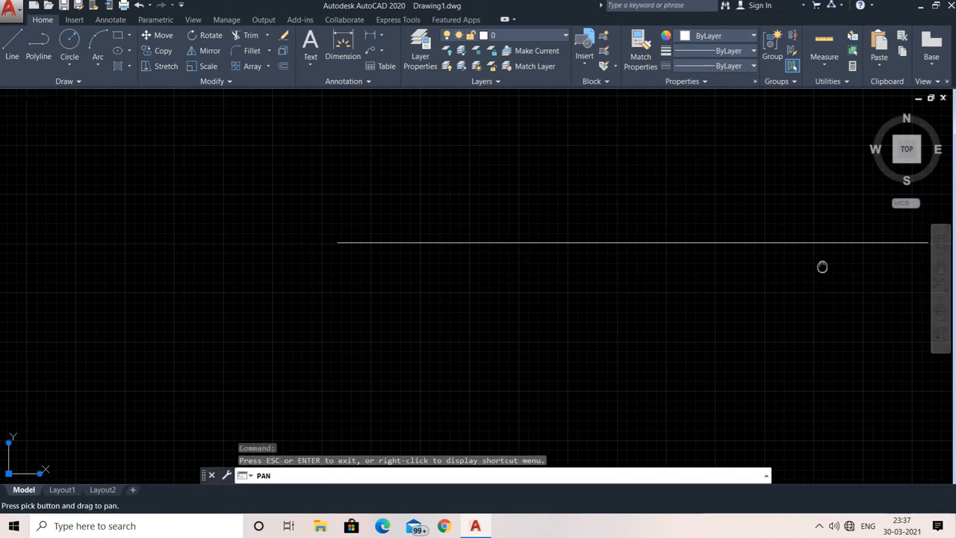
pyautogui.moveTo(821, 266)
pyautogui.mouseDown()
pyautogui.moveTo(505, 288)
pyautogui.moveTo(681, 236)
pyautogui.mouseUp()
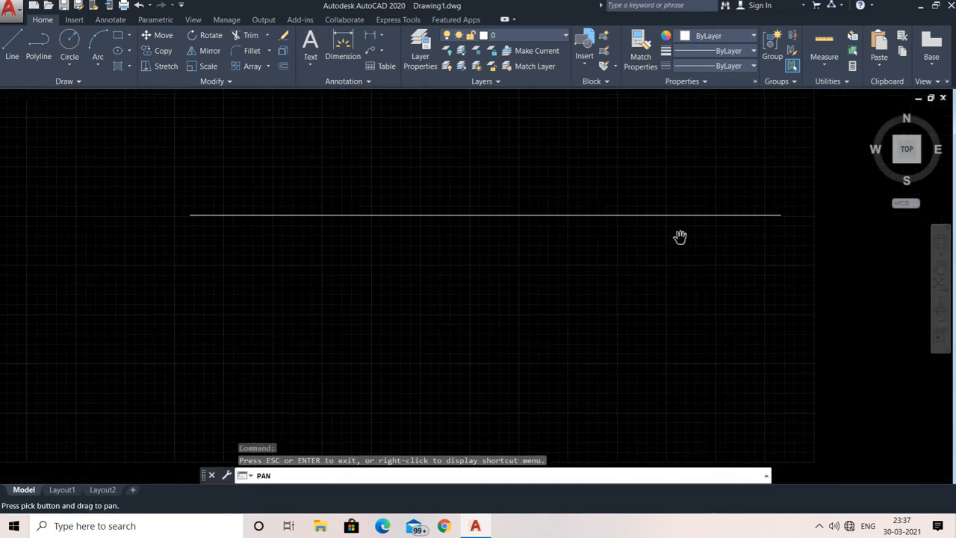
pyautogui.press('Escape')
pyautogui.press('Escape')
pyautogui.press('Escape')
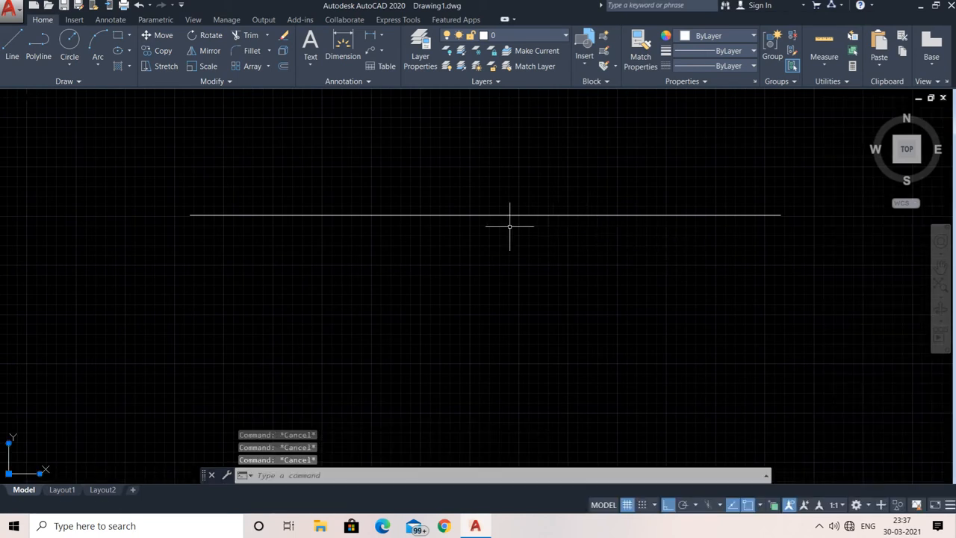
pyautogui.click(611, 215)
pyautogui.press('Escape')
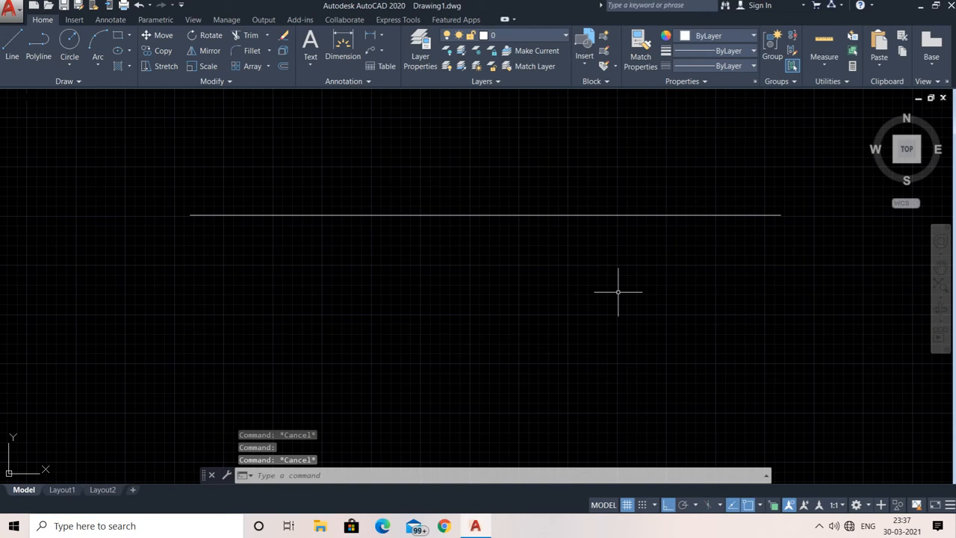
# - Review the Standard dimension style's primary units, fit, text, and symbols and arrows settings, and close the Dimension Style Manager
pyautogui.write('D')
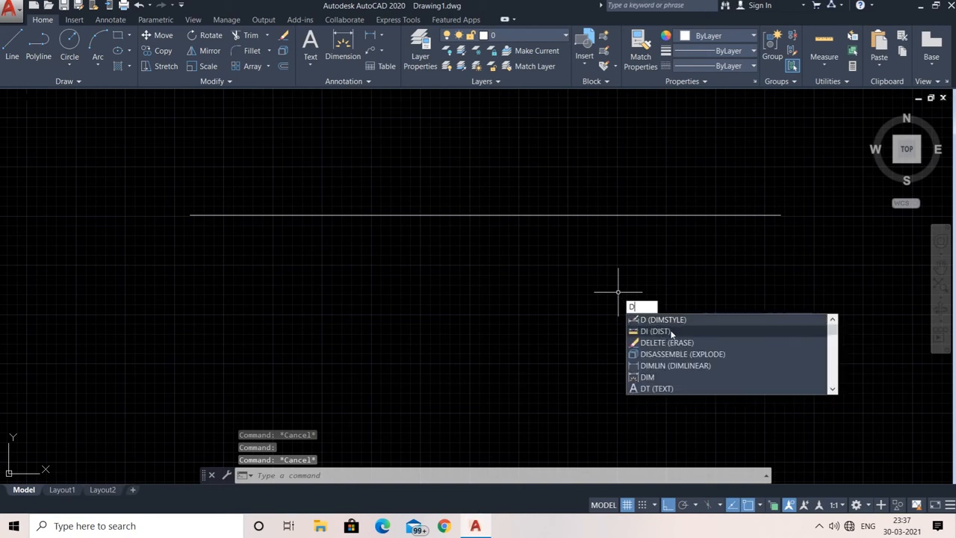
pyautogui.press('Escape')
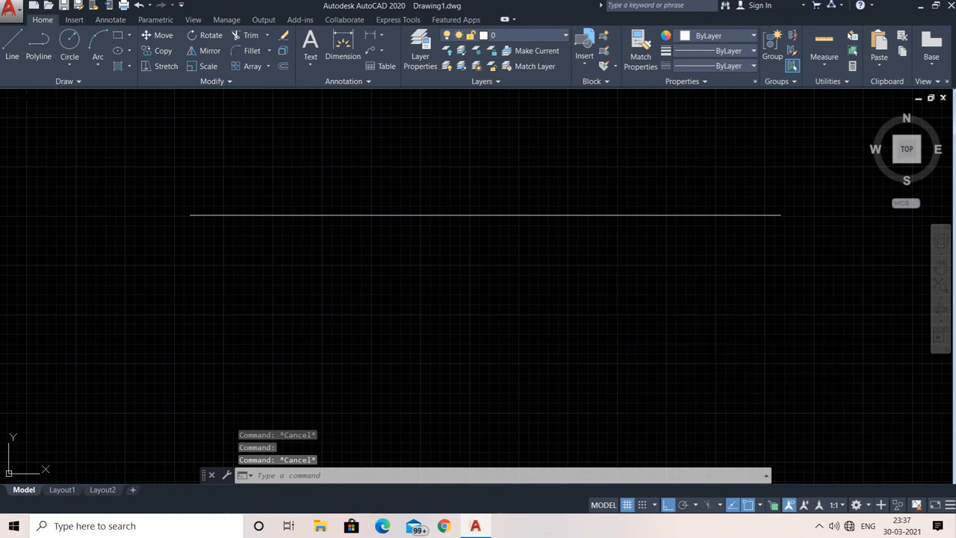
pyautogui.write('D')
pyautogui.press('Return')
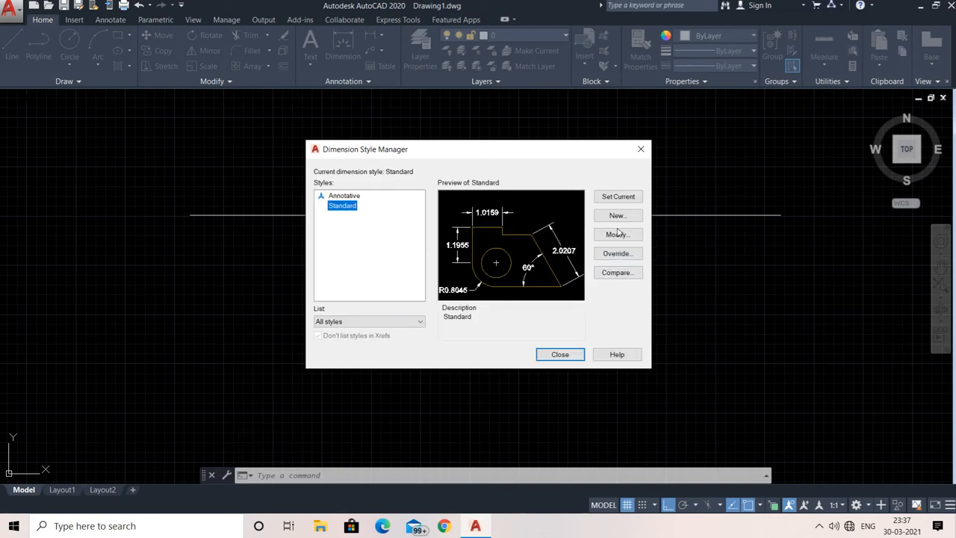
pyautogui.click(616, 235)
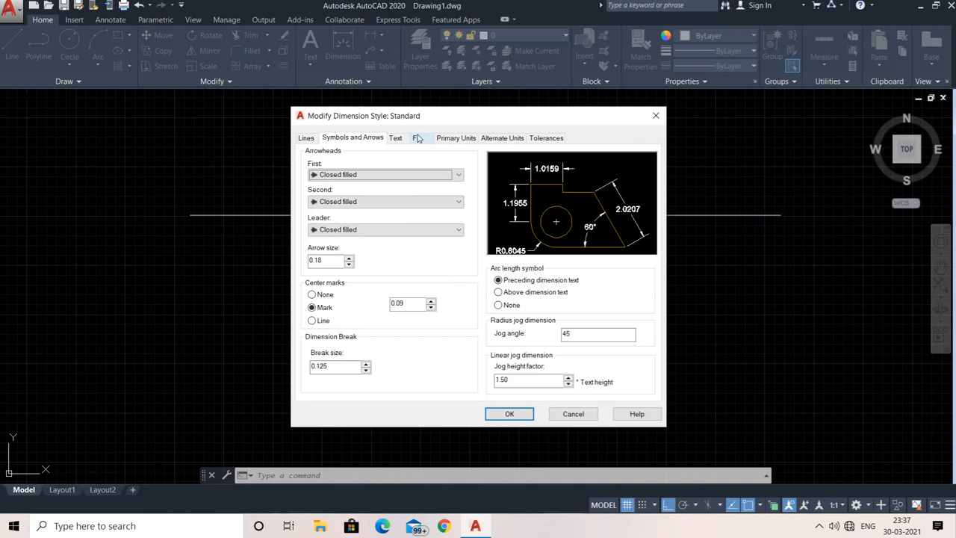
pyautogui.click(466, 139)
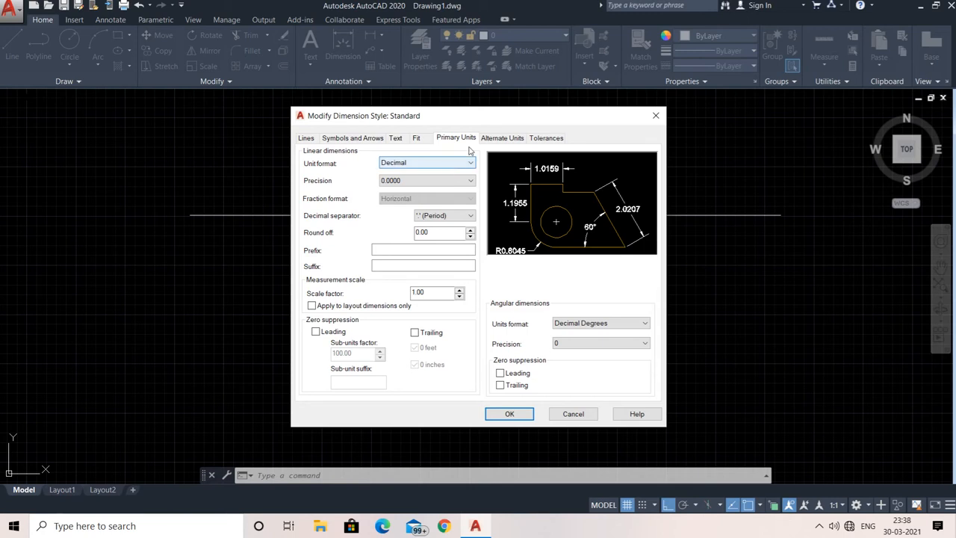
pyautogui.click(417, 139)
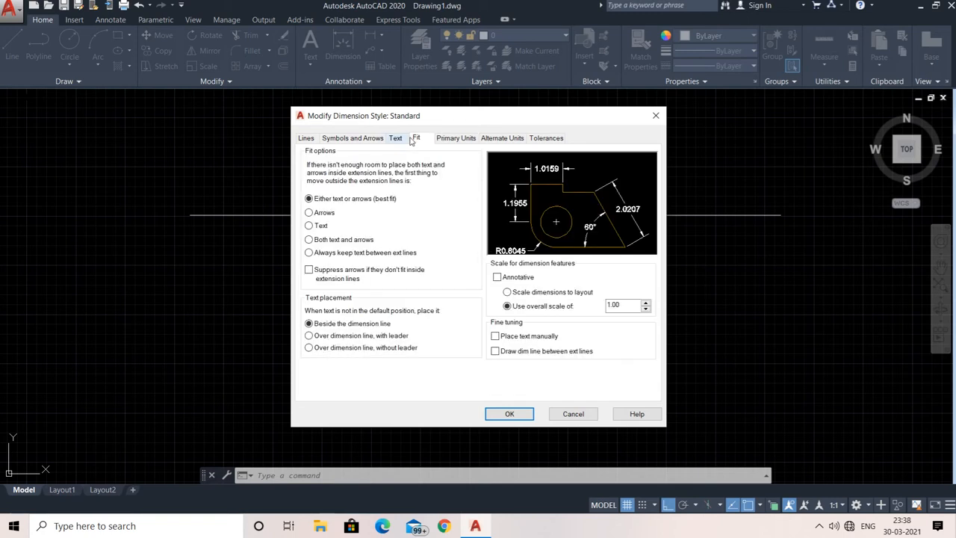
pyautogui.click(397, 138)
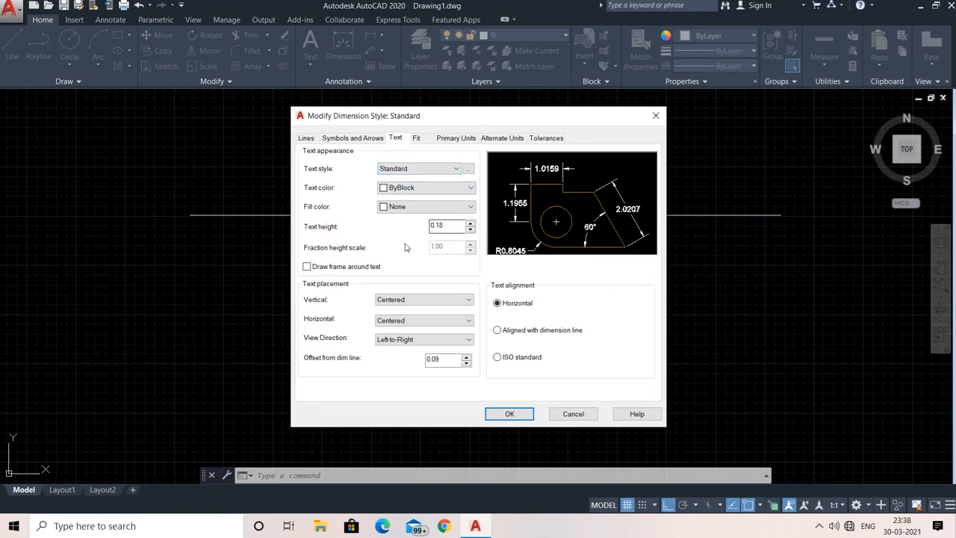
pyautogui.click(431, 227)
pyautogui.click(373, 139)
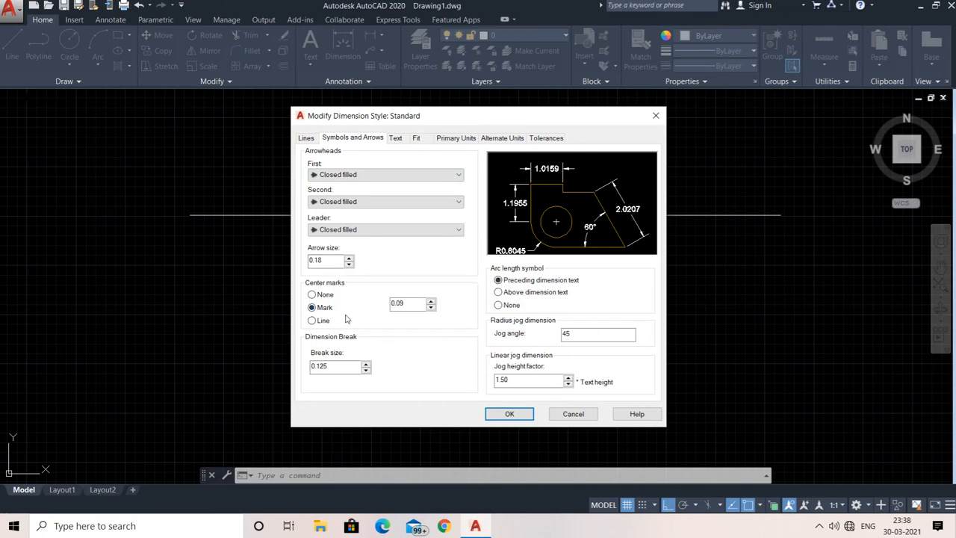
pyautogui.click(497, 415)
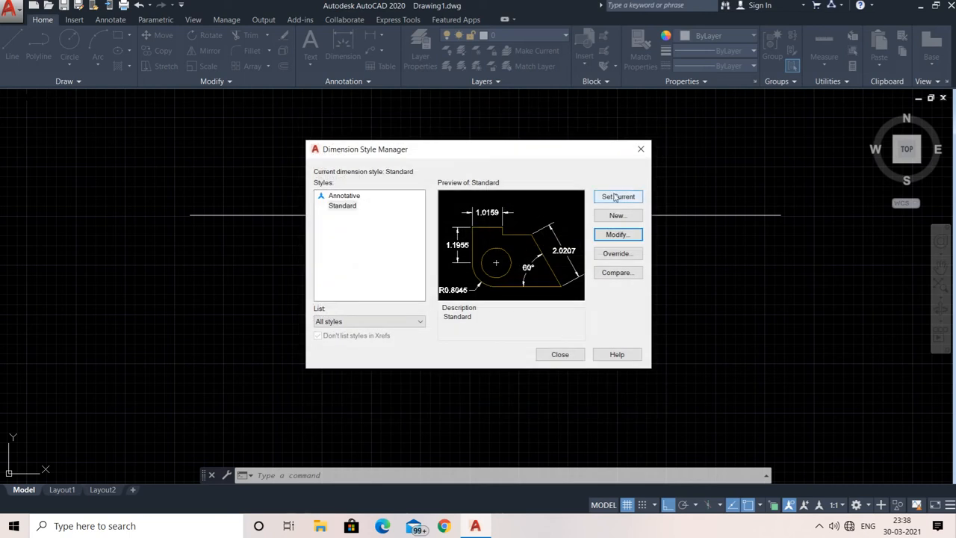
pyautogui.click(561, 355)
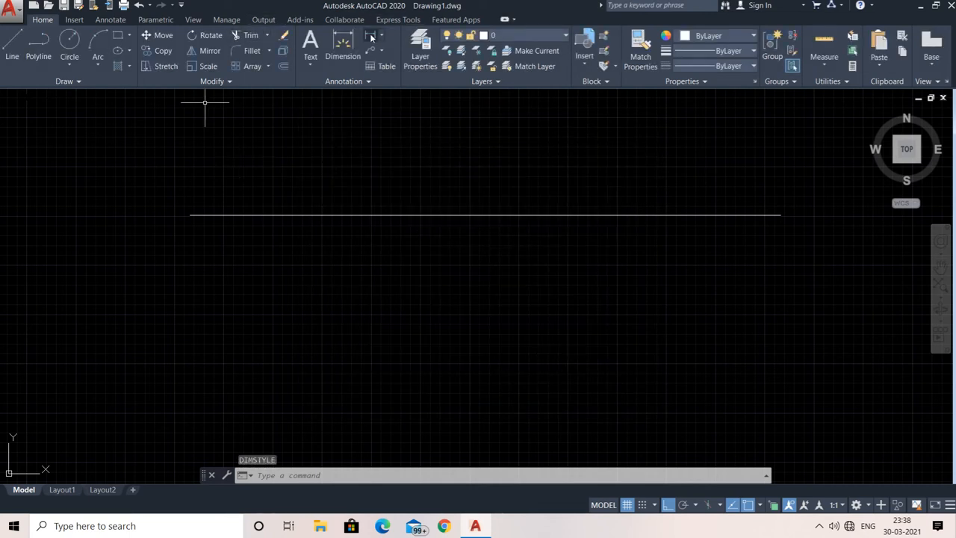
# - Add a linear dimension between the horizontal line's two endpoints, placing the dimension line just below the line
pyautogui.click(371, 38)
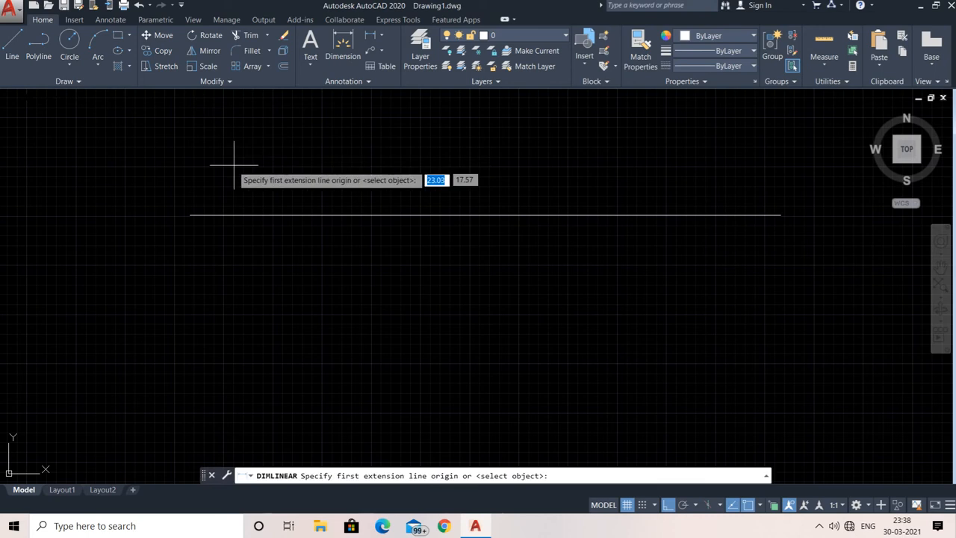
pyautogui.click(189, 215)
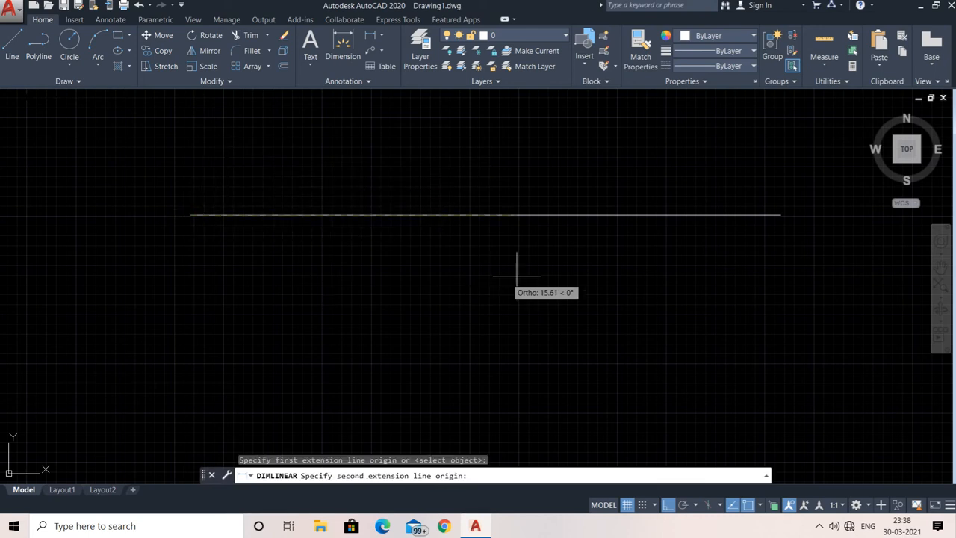
pyautogui.click(780, 215)
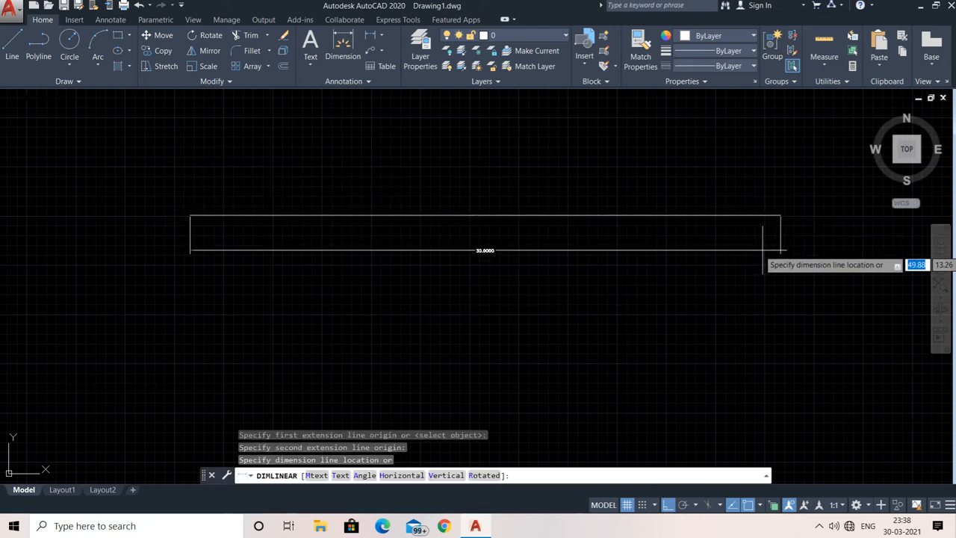
pyautogui.click(763, 250)
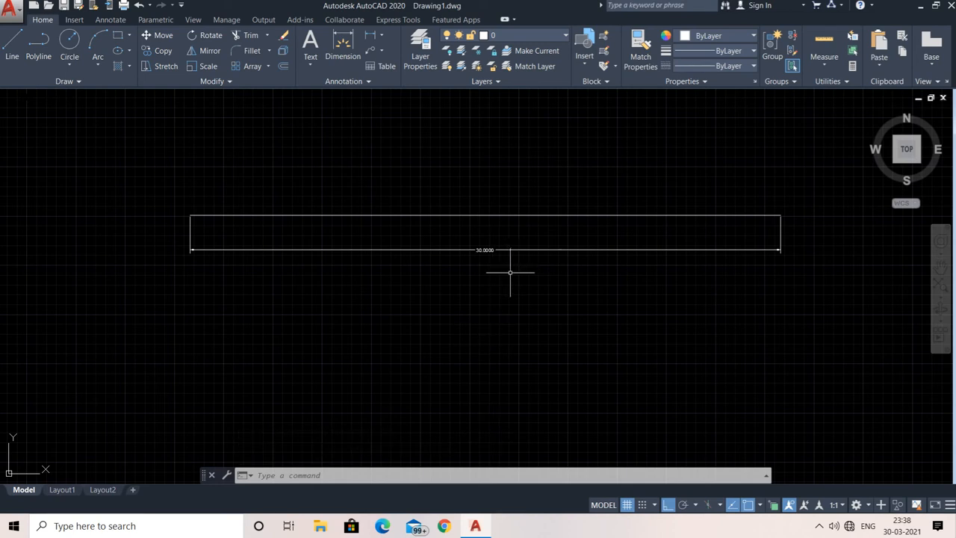
pyautogui.press('Escape')
pyautogui.press('Escape')
pyautogui.press('Escape')
# - Select the horizontal line together with its dimension using a crossing window and delete both
pyautogui.click(802, 181)
pyautogui.click(154, 351)
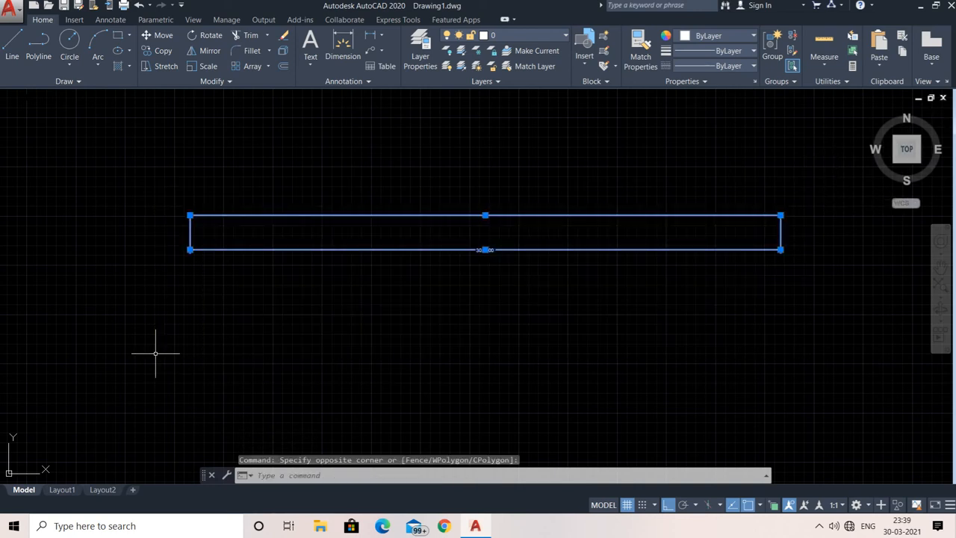
pyautogui.press('Delete')
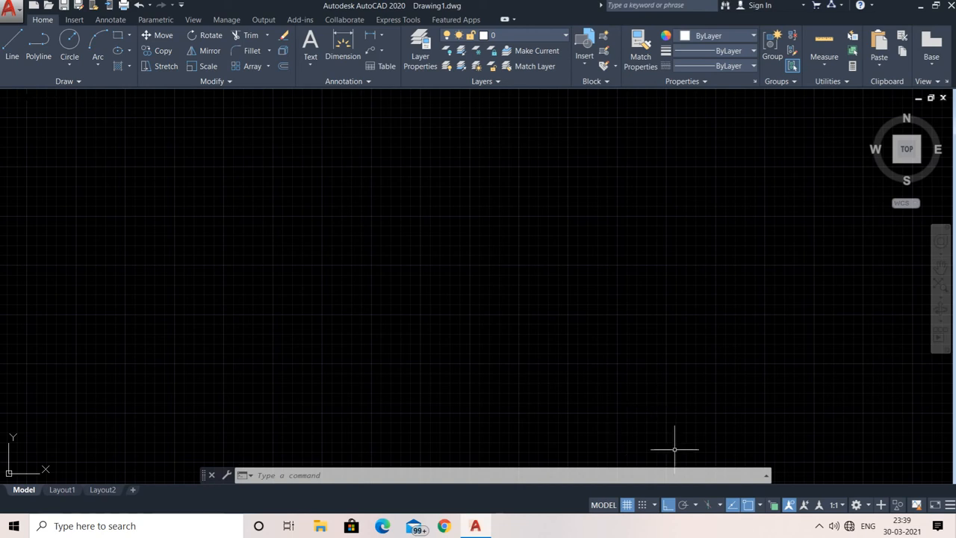
# - Switch the drawing to isometric drafting with the isoplane Top orientation and clear any active selection
pyautogui.click(721, 506)
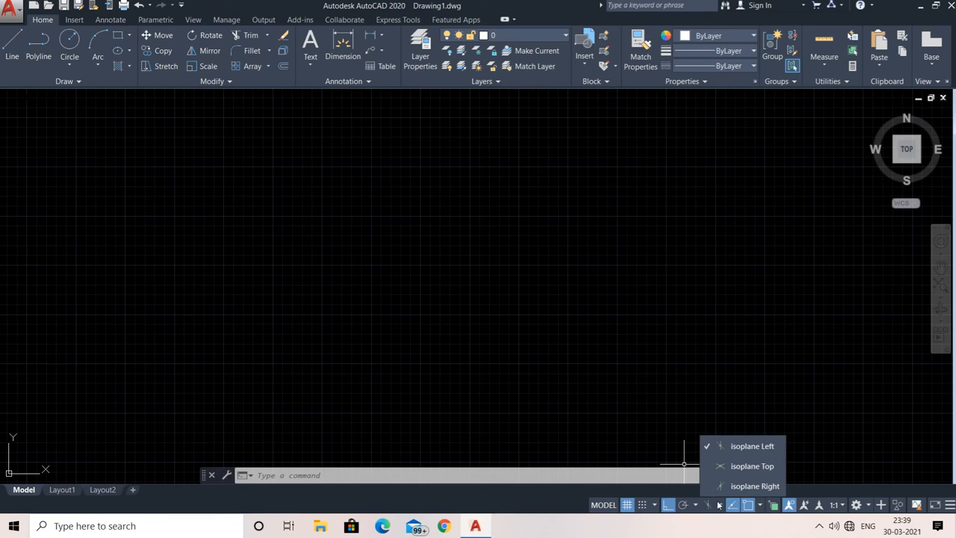
pyautogui.click(719, 506)
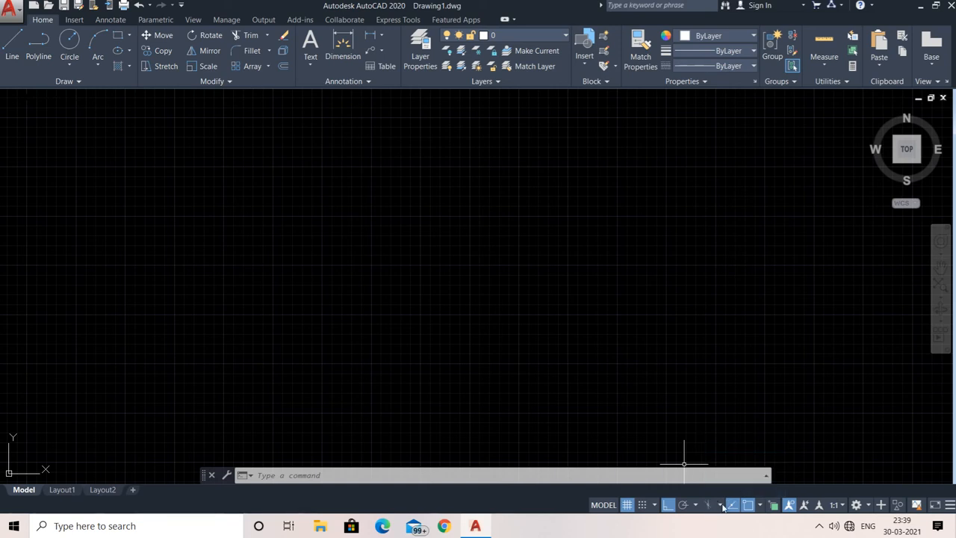
pyautogui.click(720, 506)
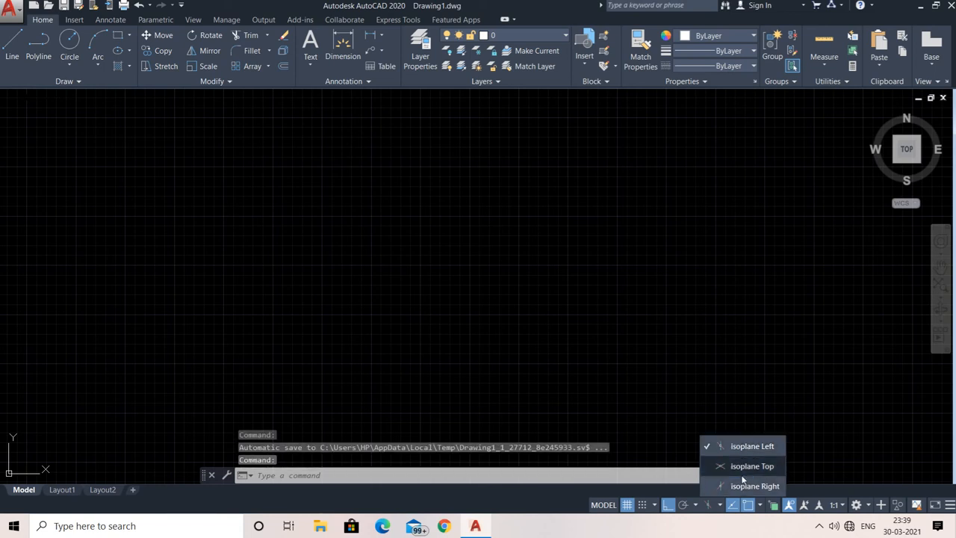
pyautogui.click(746, 448)
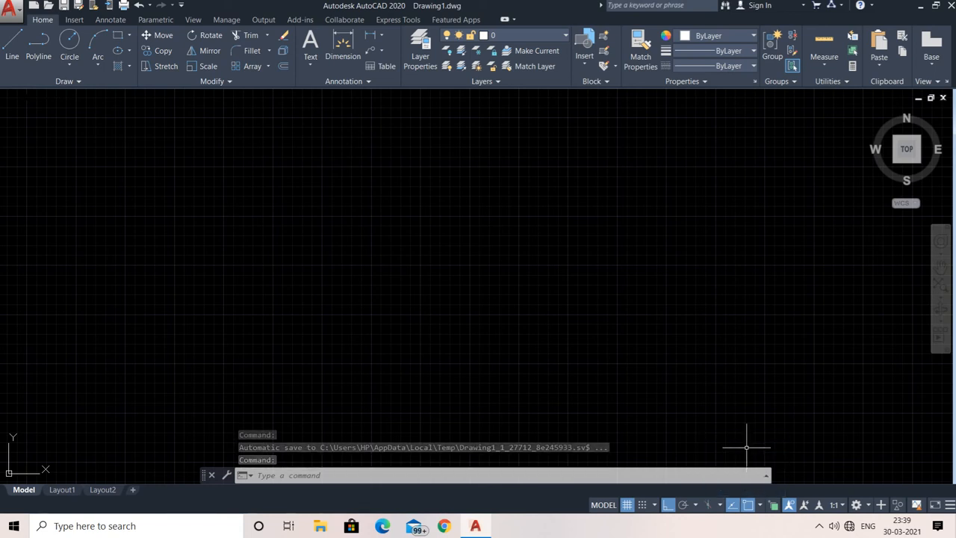
pyautogui.click(718, 504)
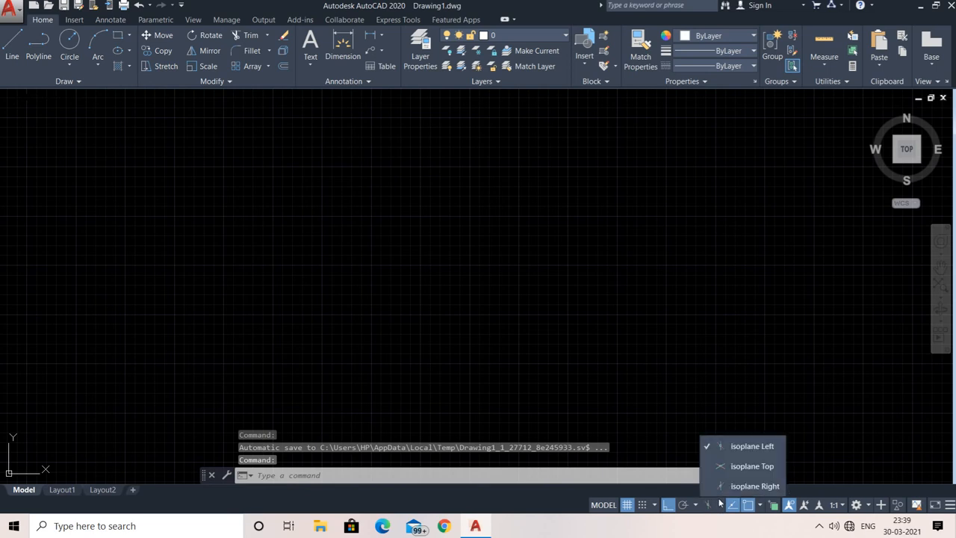
pyautogui.click(751, 463)
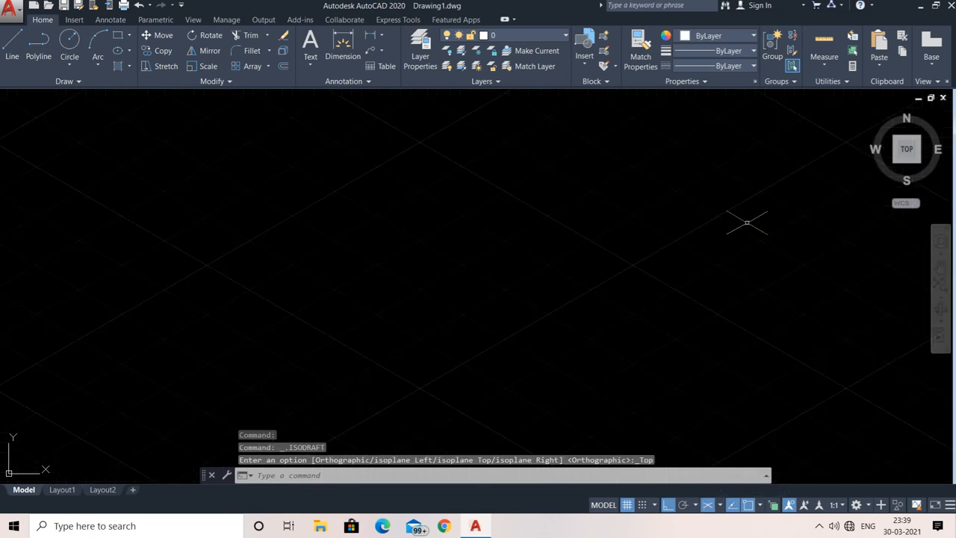
pyautogui.click(632, 225)
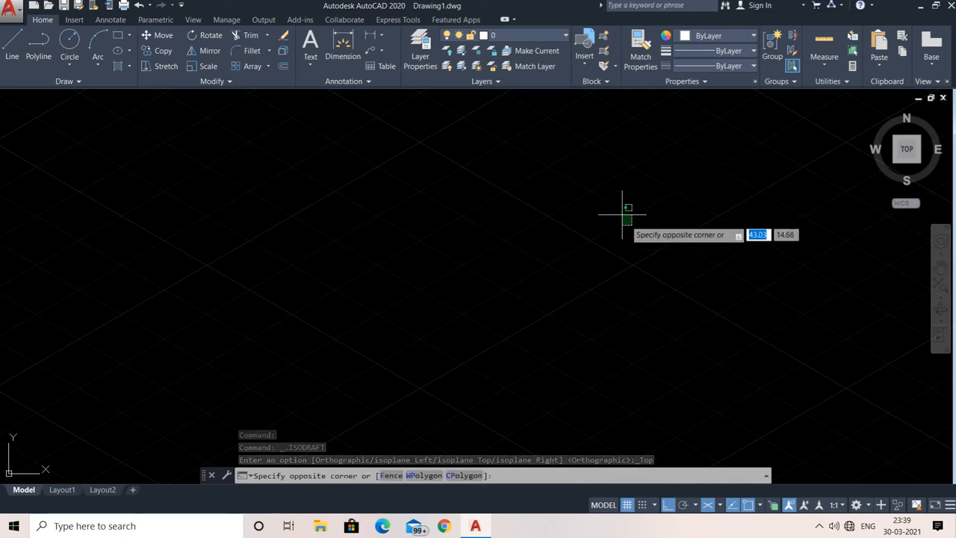
pyautogui.click(610, 163)
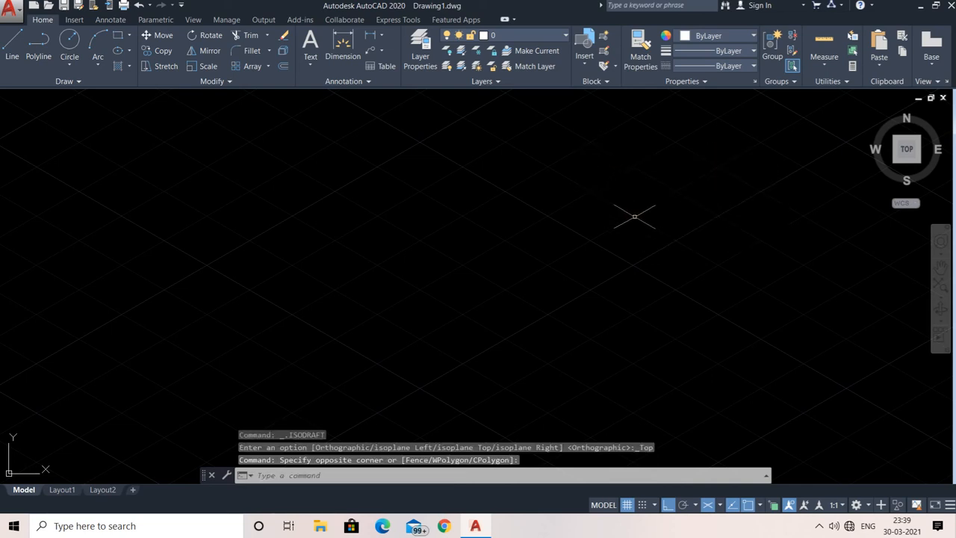
pyautogui.press('Escape')
pyautogui.press('Escape')
pyautogui.press('Escape')
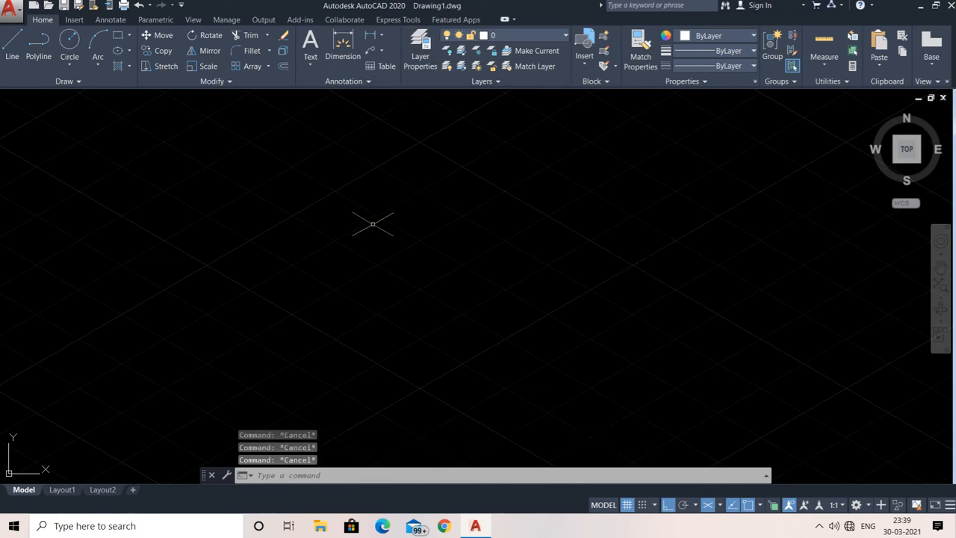
# - Start a trial line from a point in the upper middle of the isometric grid, preview its isometric directions, and cancel it
pyautogui.write('l')
pyautogui.press('Return')
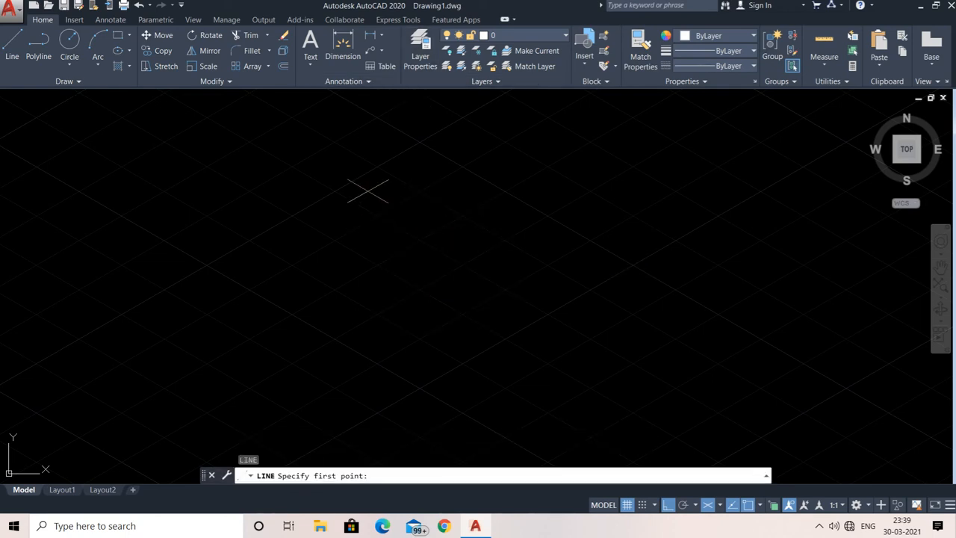
pyautogui.click(368, 192)
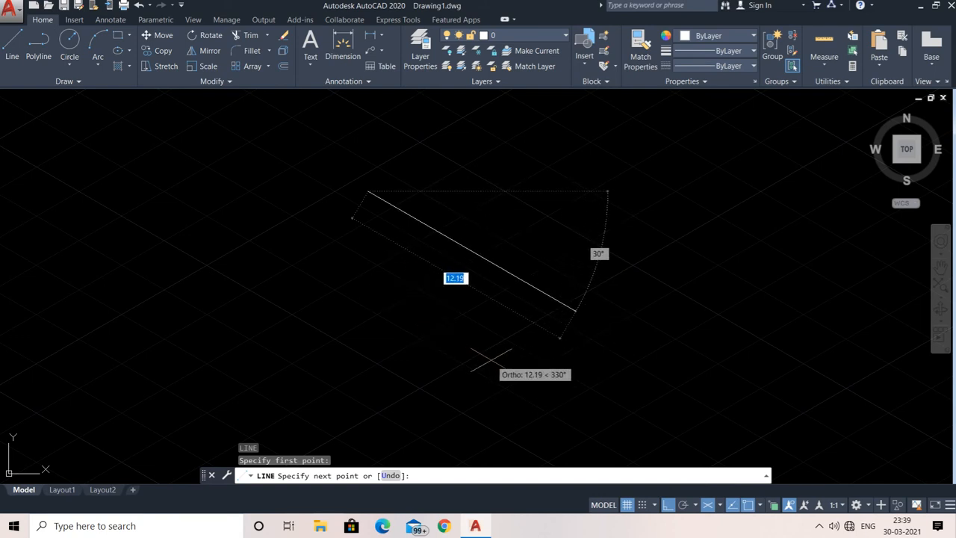
pyautogui.press('Escape')
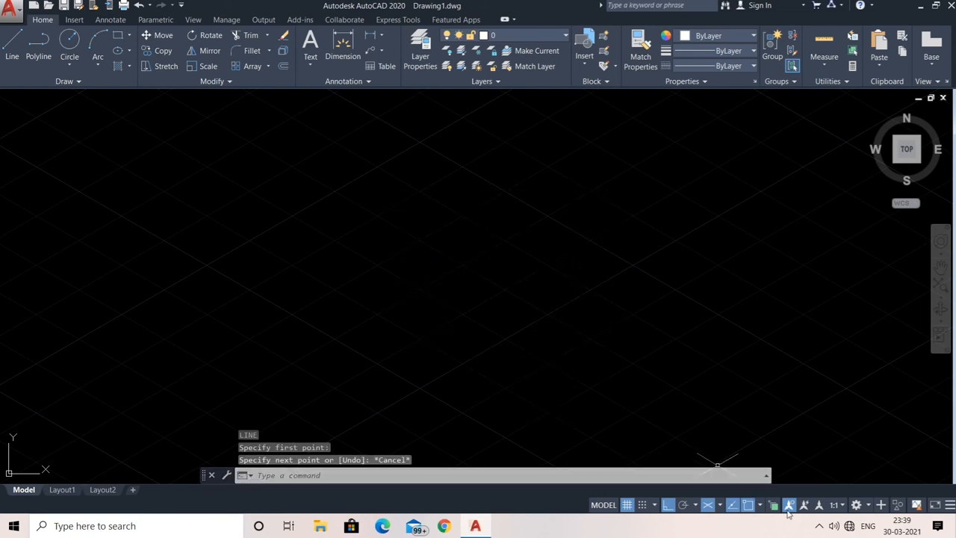
pyautogui.click(719, 505)
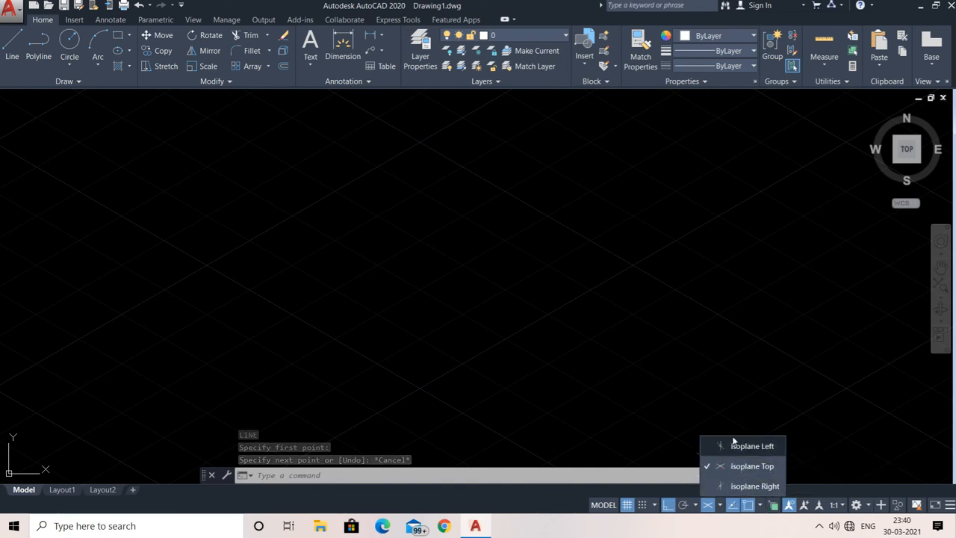
pyautogui.press('Escape')
pyautogui.press('Escape')
pyautogui.press('Escape')
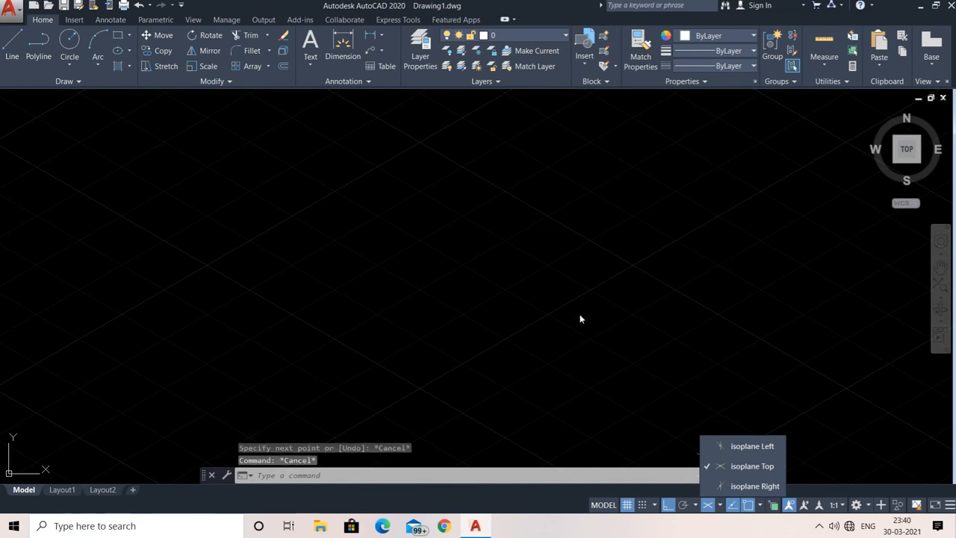
pyautogui.click(468, 249)
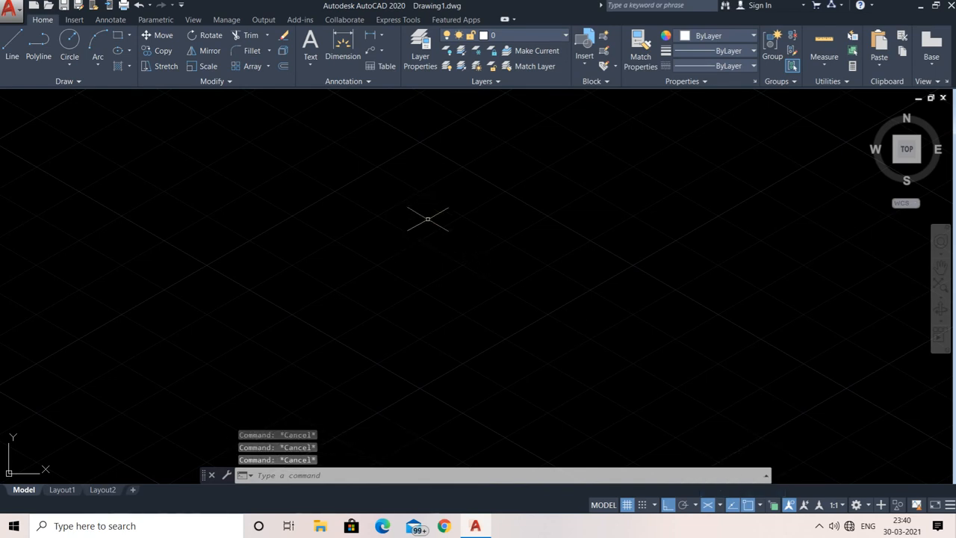
# - Start a trial line, cycle repeatedly through isoplane Right, Left and Top while placing its second point, and cancel the line
pyautogui.write('l')
pyautogui.press('Return')
pyautogui.click(781, 214)
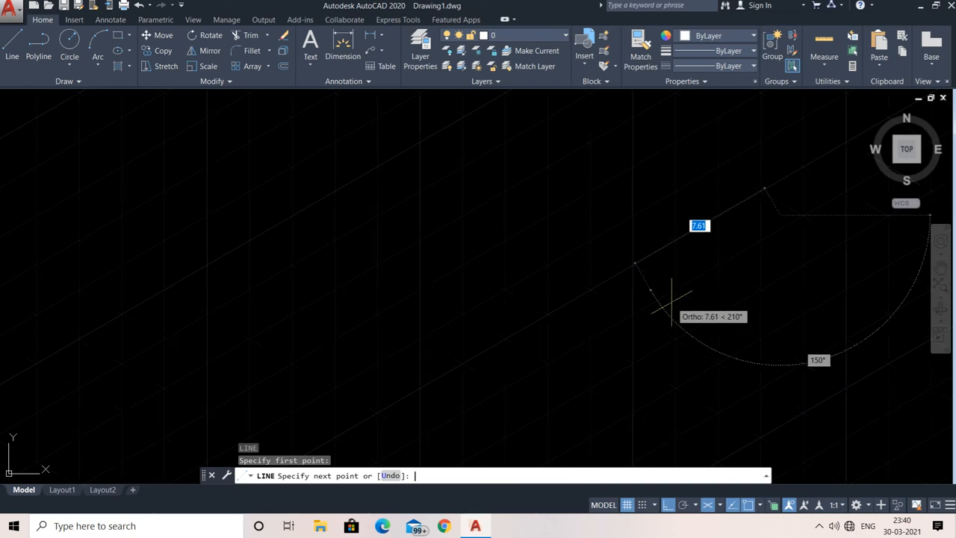
pyautogui.press('F5')
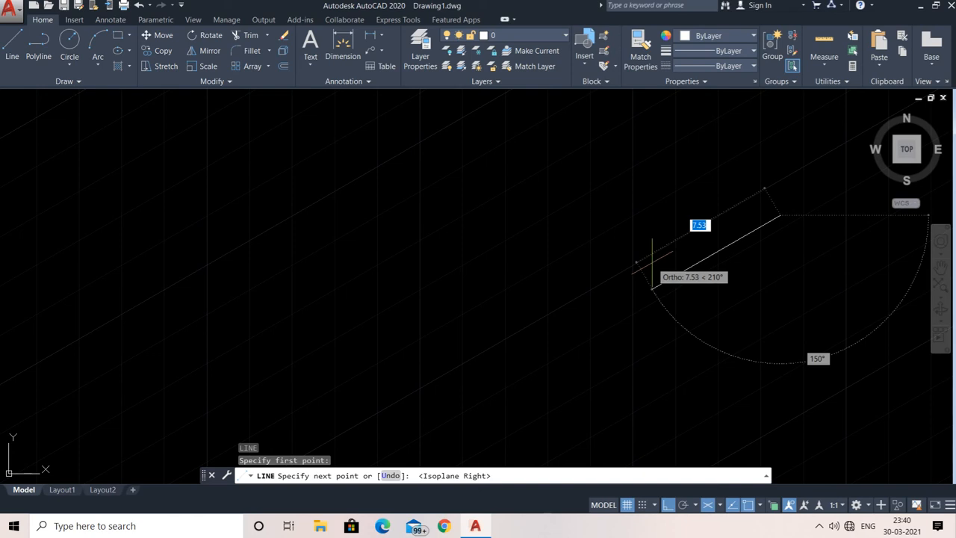
pyautogui.press('F5')
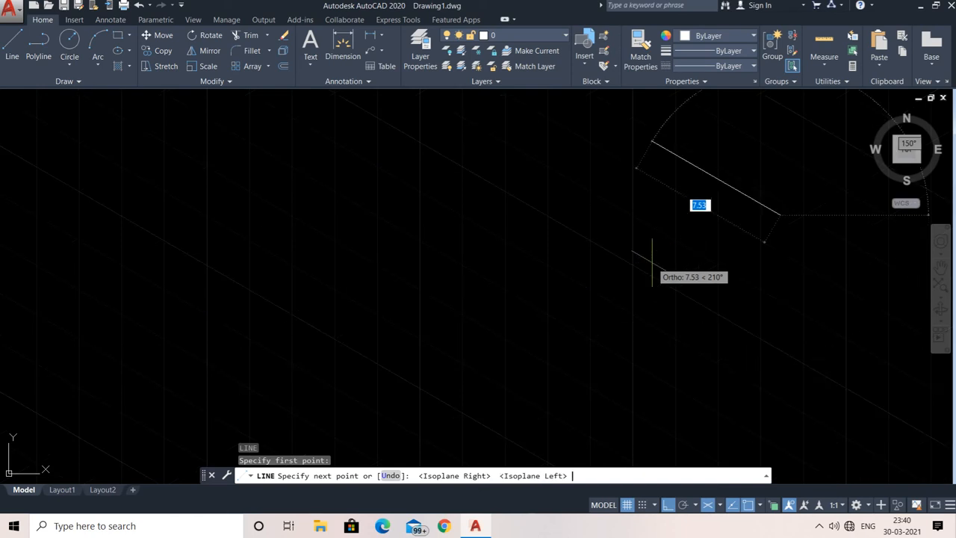
pyautogui.press('F5')
pyautogui.press('F5')
pyautogui.press('F5')
pyautogui.press('F5')
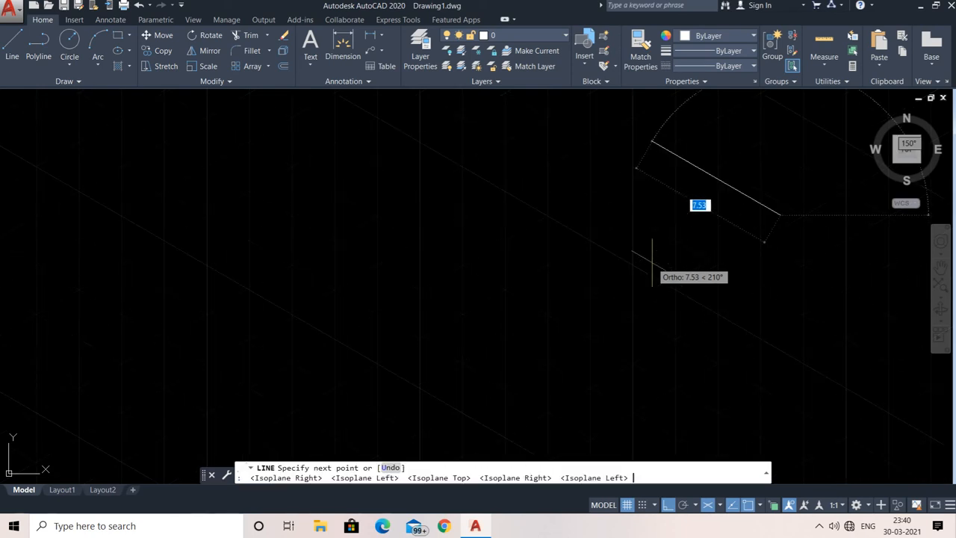
pyautogui.press('F5')
pyautogui.press('F5')
pyautogui.press('F5')
pyautogui.press('F5')
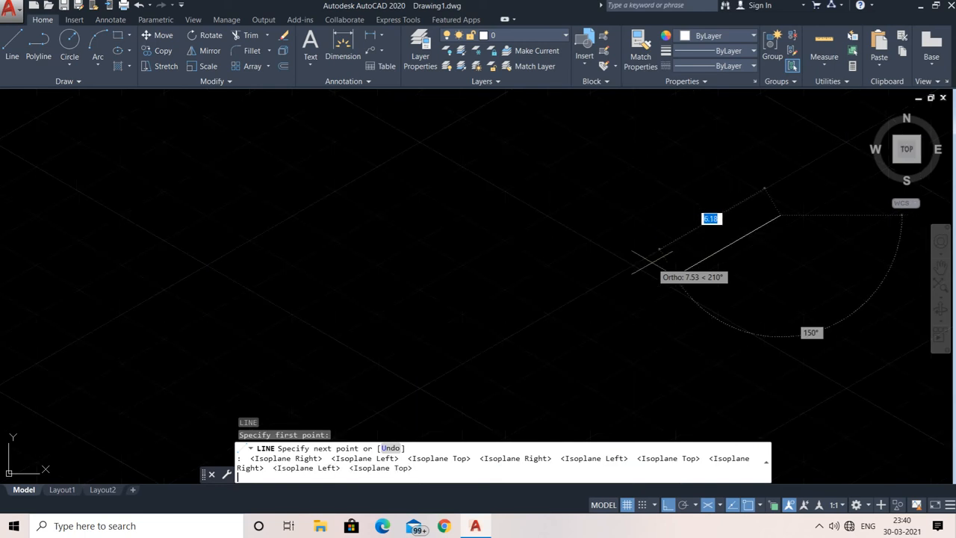
pyautogui.press('Escape')
pyautogui.press('Escape')
pyautogui.press('Escape')
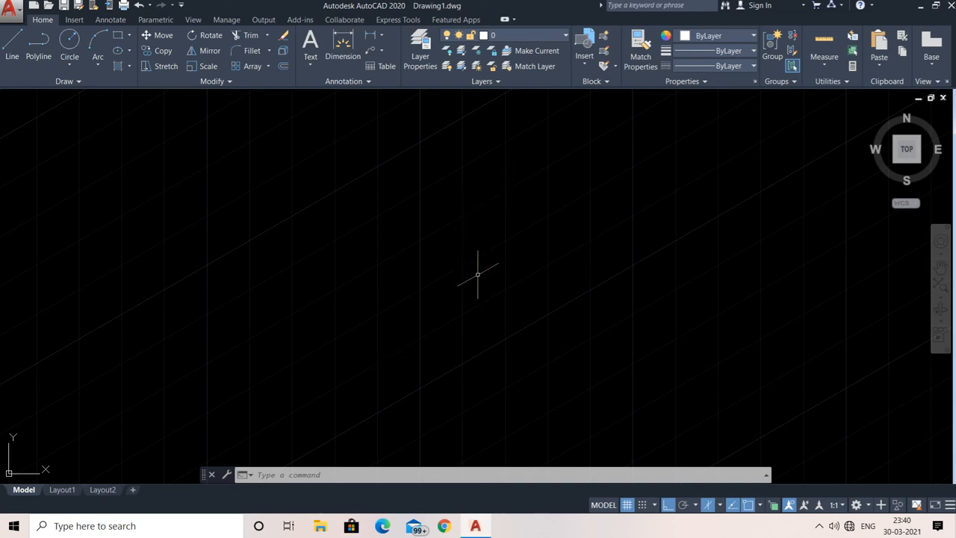
# - Turn the grid display off and change the workspace to 3D Basics
pyautogui.click(627, 505)
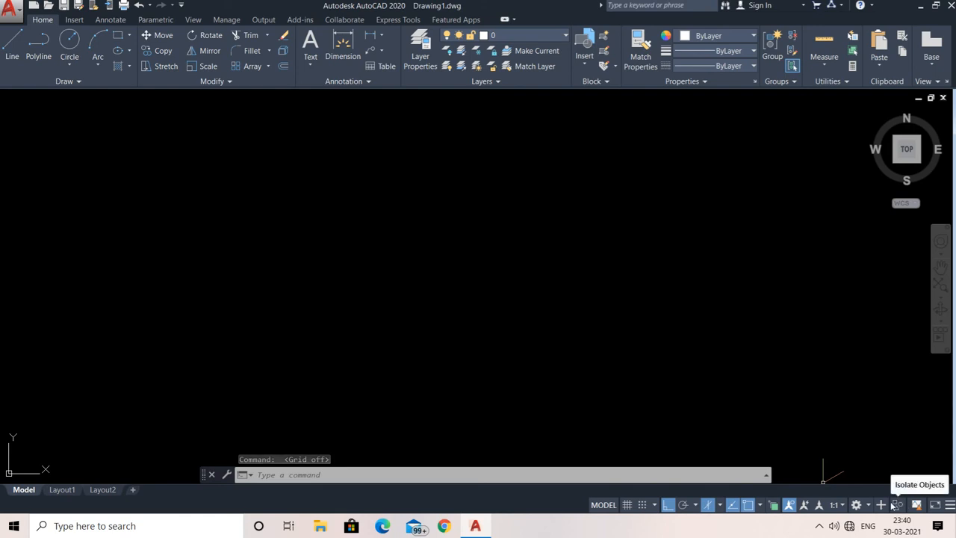
pyautogui.click(867, 507)
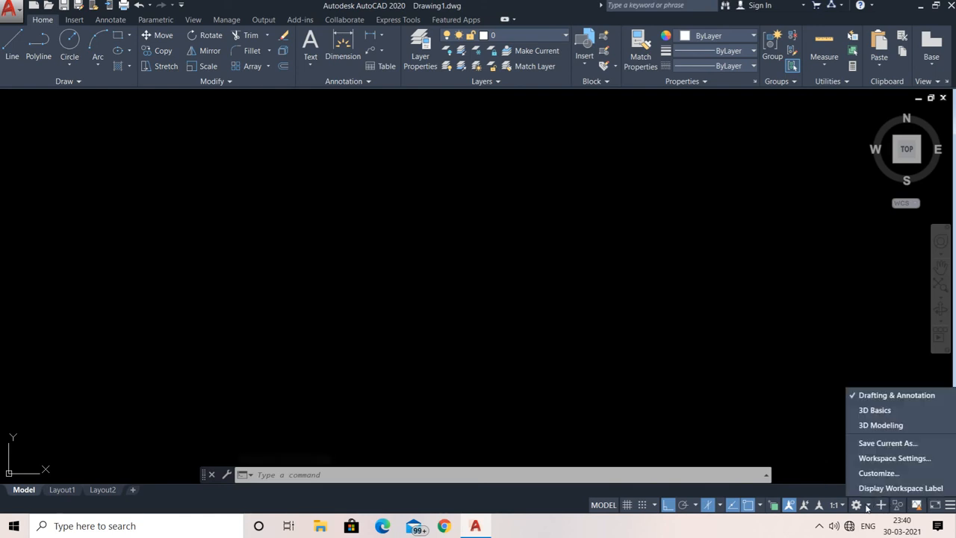
pyautogui.click(324, 148)
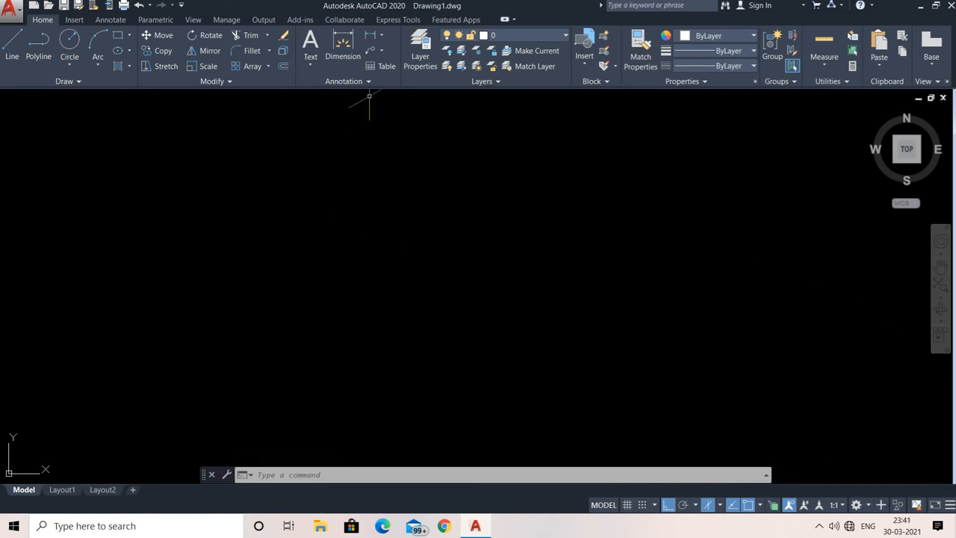
pyautogui.click(842, 506)
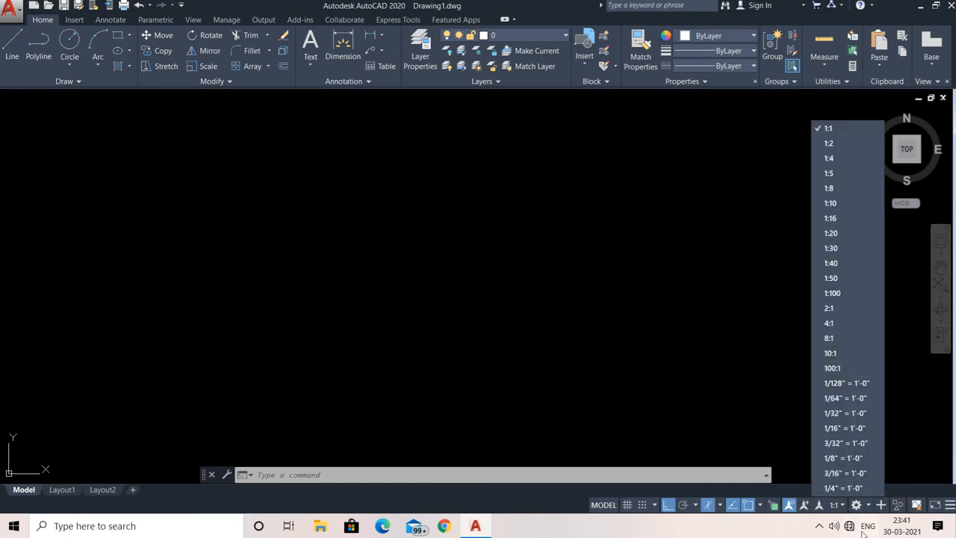
pyautogui.click(870, 506)
pyautogui.click(868, 506)
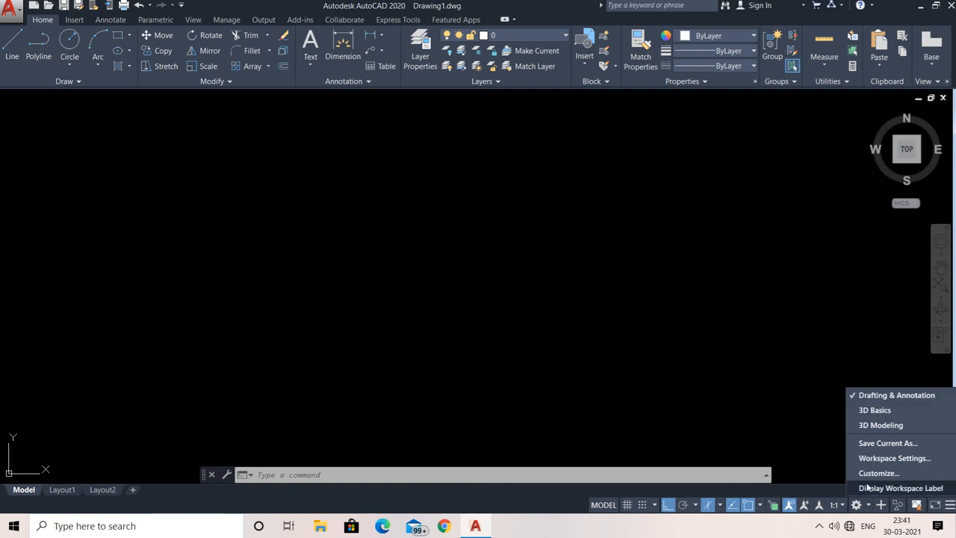
pyautogui.click(866, 418)
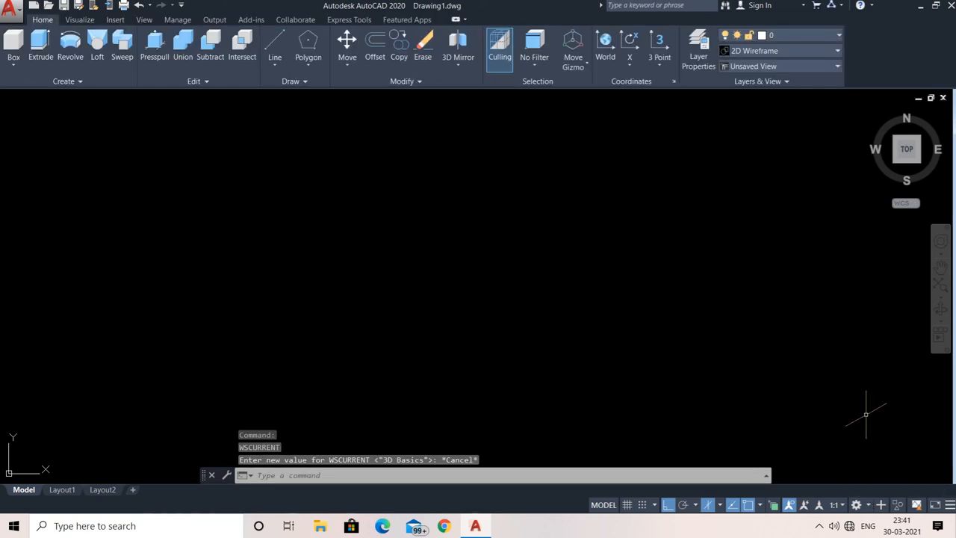
# - Change the workspace to 3D Modeling and return to the Drafting & Annotation workspace
pyautogui.click(866, 505)
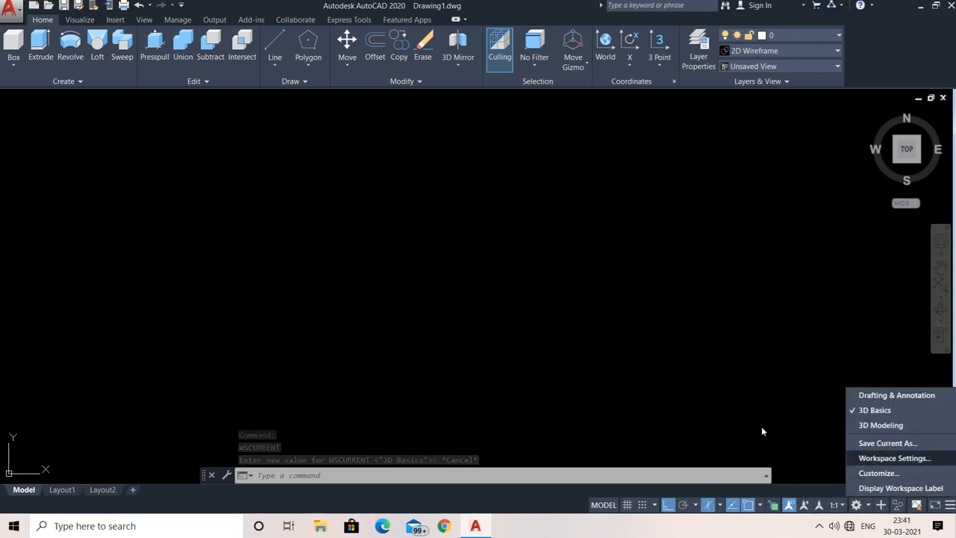
pyautogui.click(760, 426)
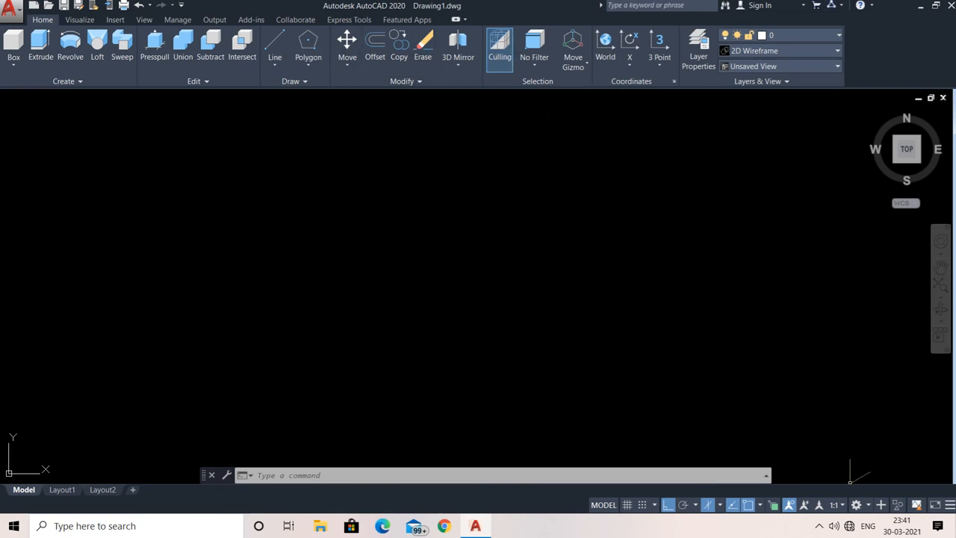
pyautogui.click(866, 507)
pyautogui.click(864, 426)
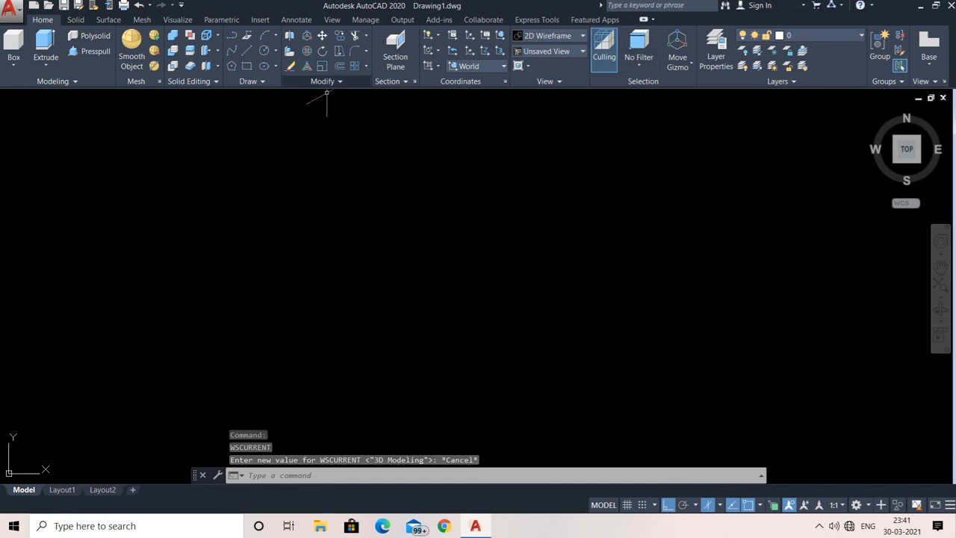
pyautogui.click(866, 507)
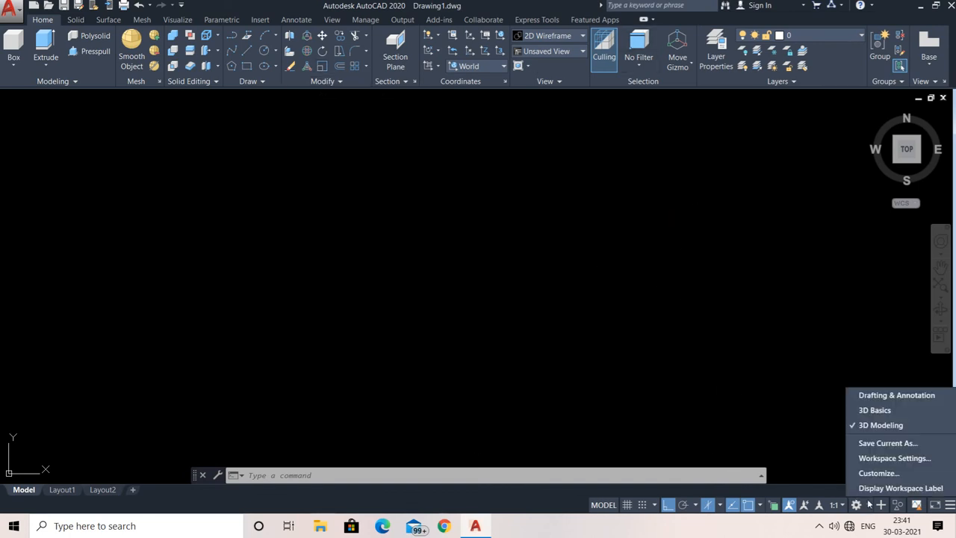
pyautogui.click(871, 395)
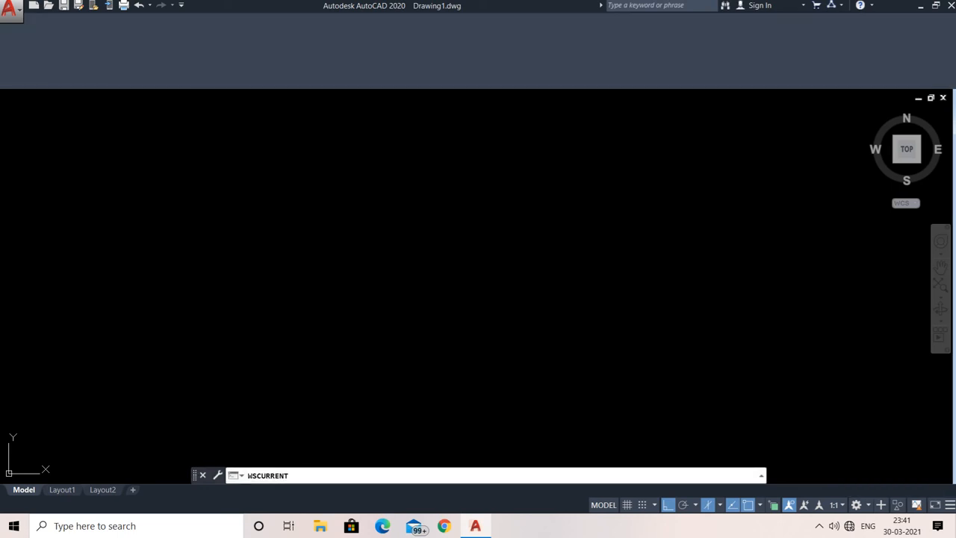